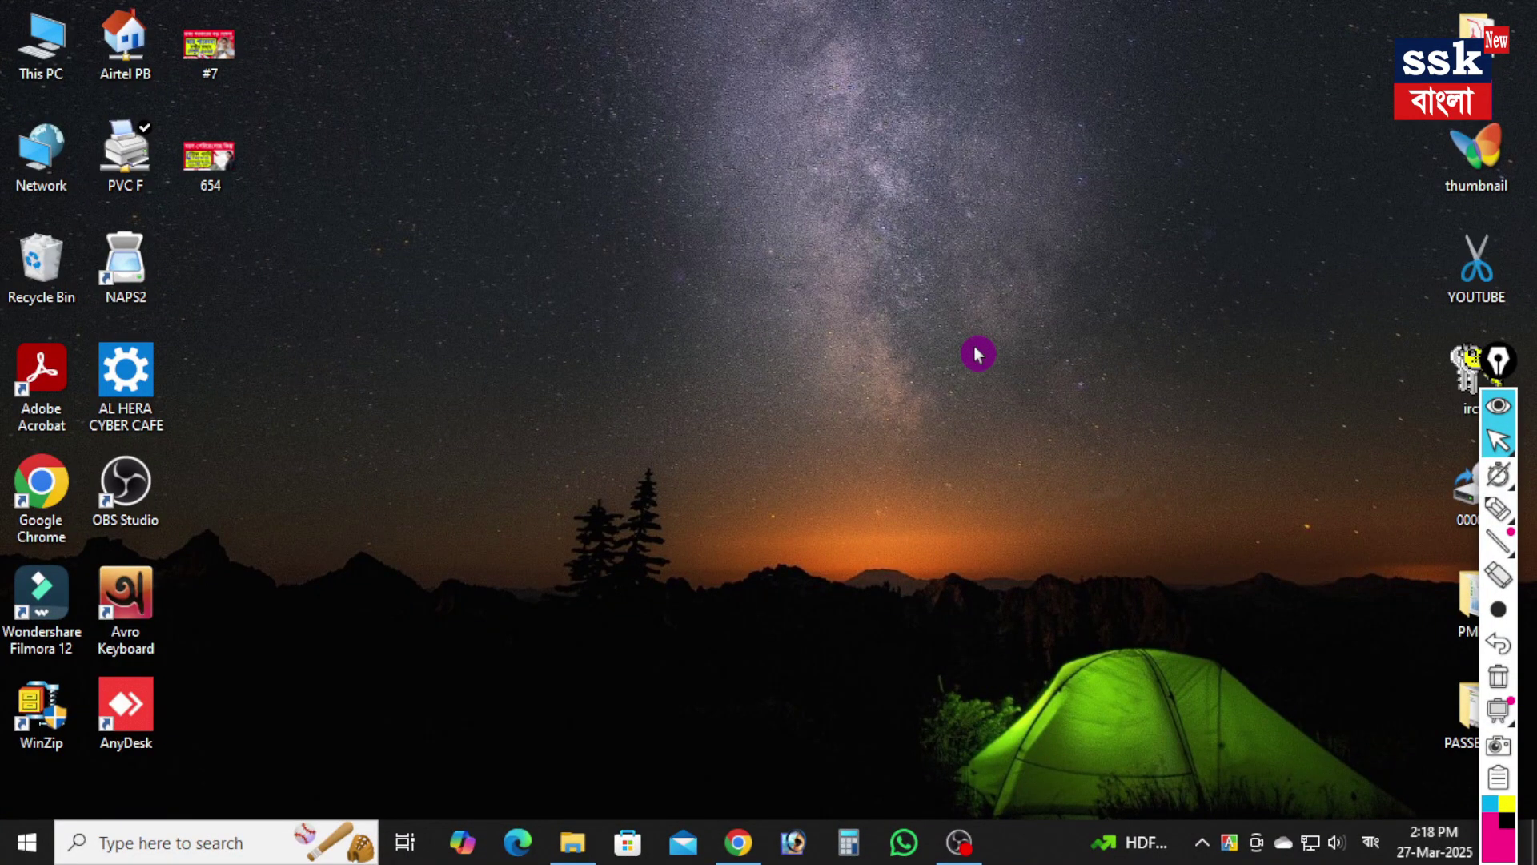
Open the Kanyashree website from the search results in Chrome and go to the intra login for 2019-20 Onwards
left_click(738, 842)
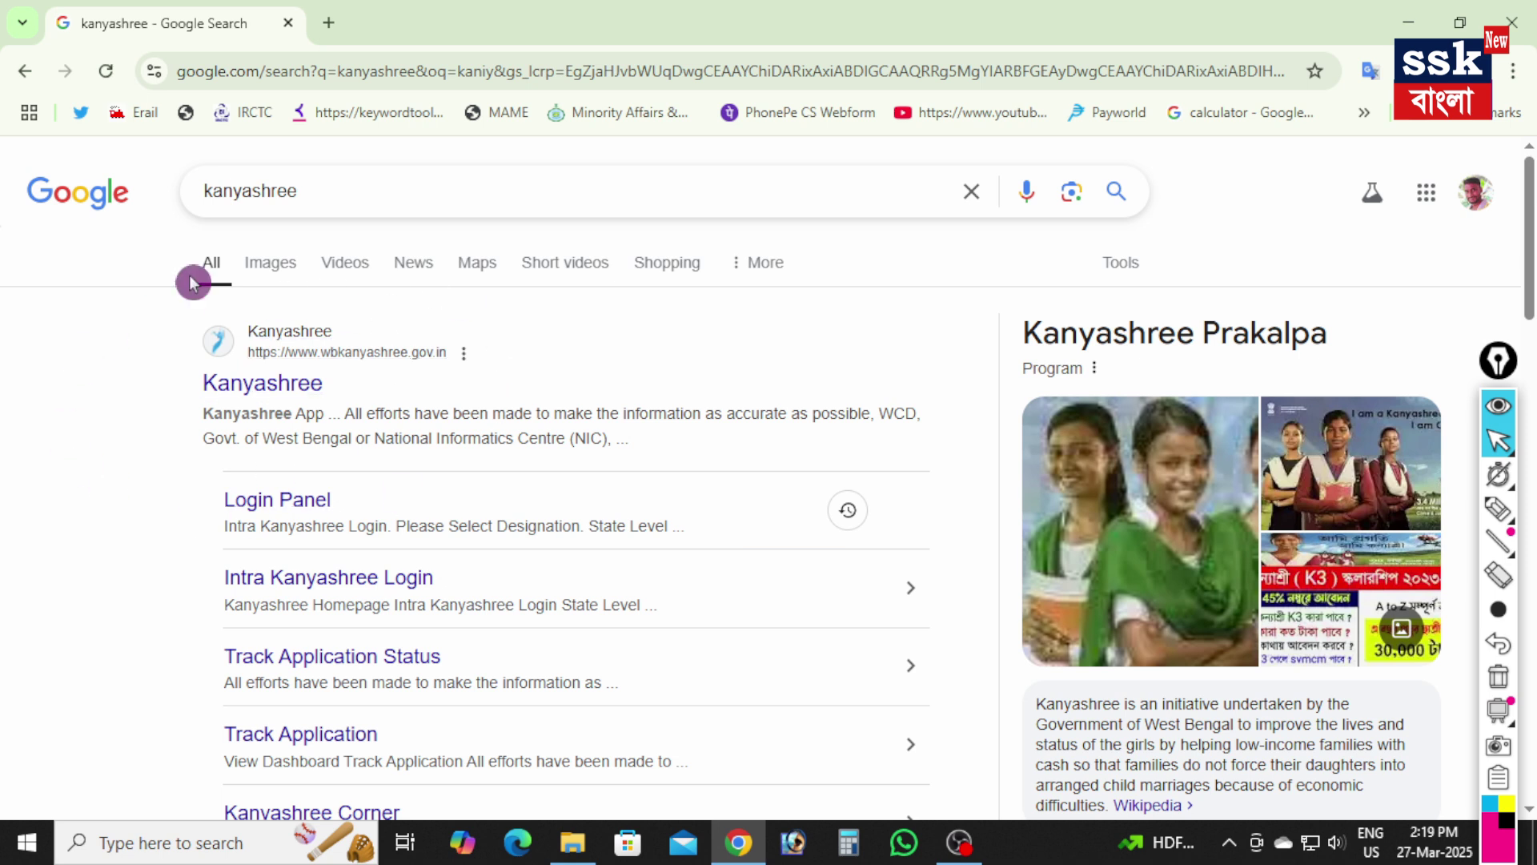
left_click(274, 383)
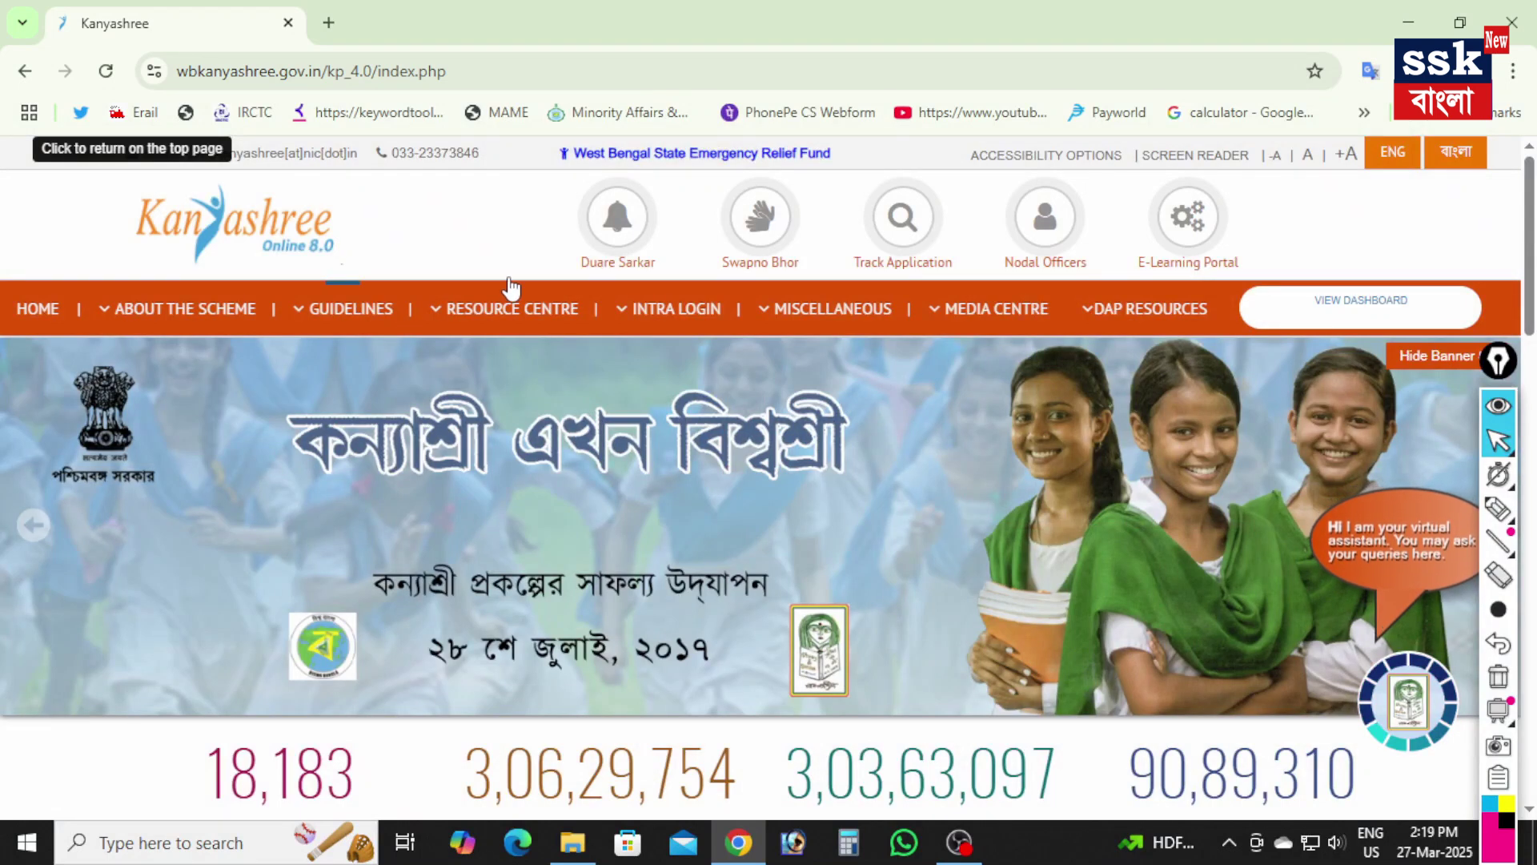
left_click(657, 315)
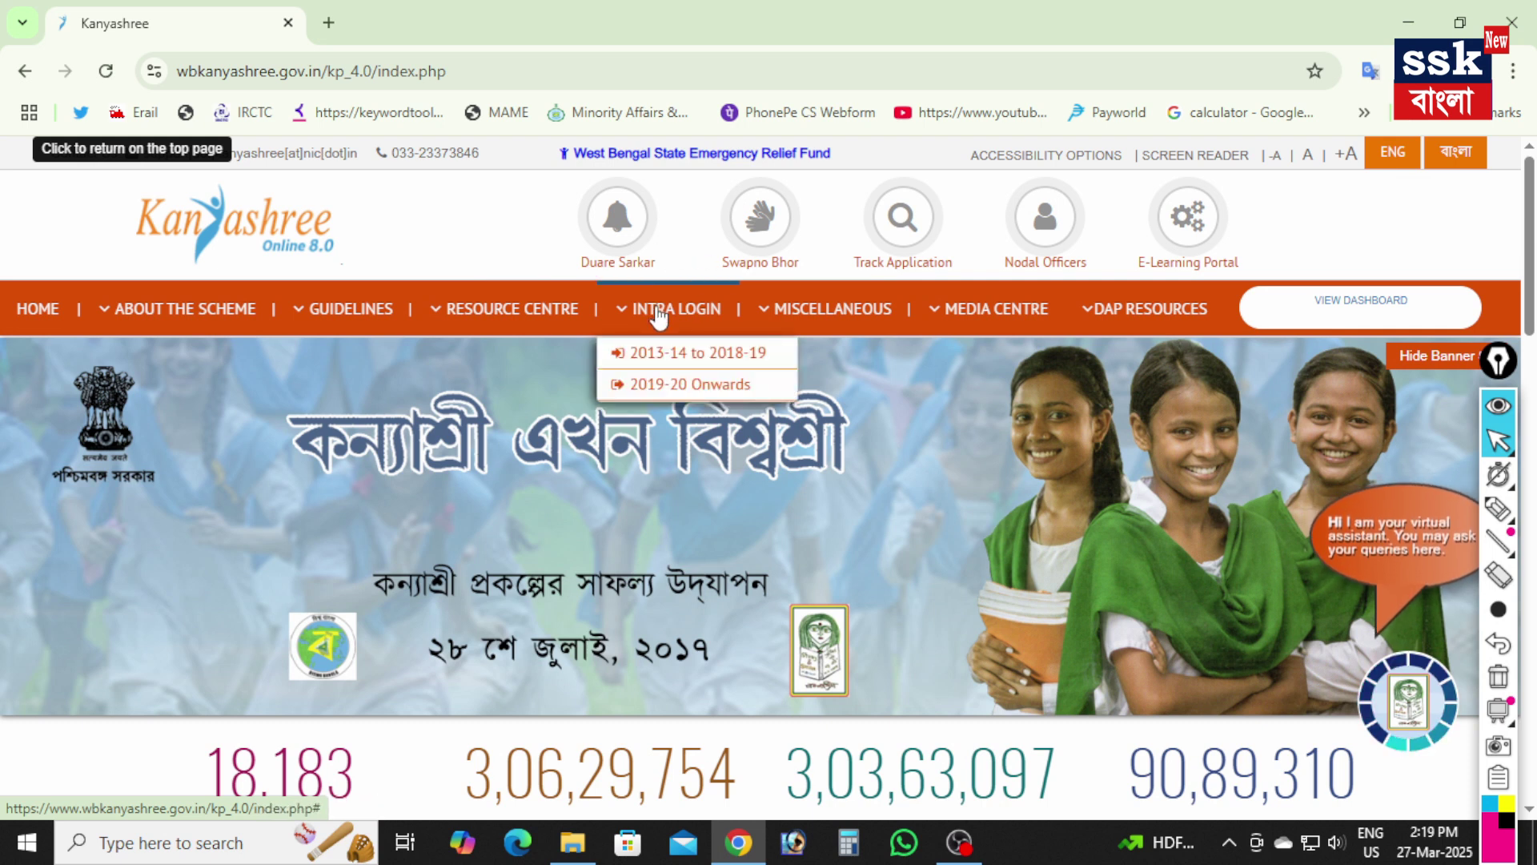
left_click(699, 388)
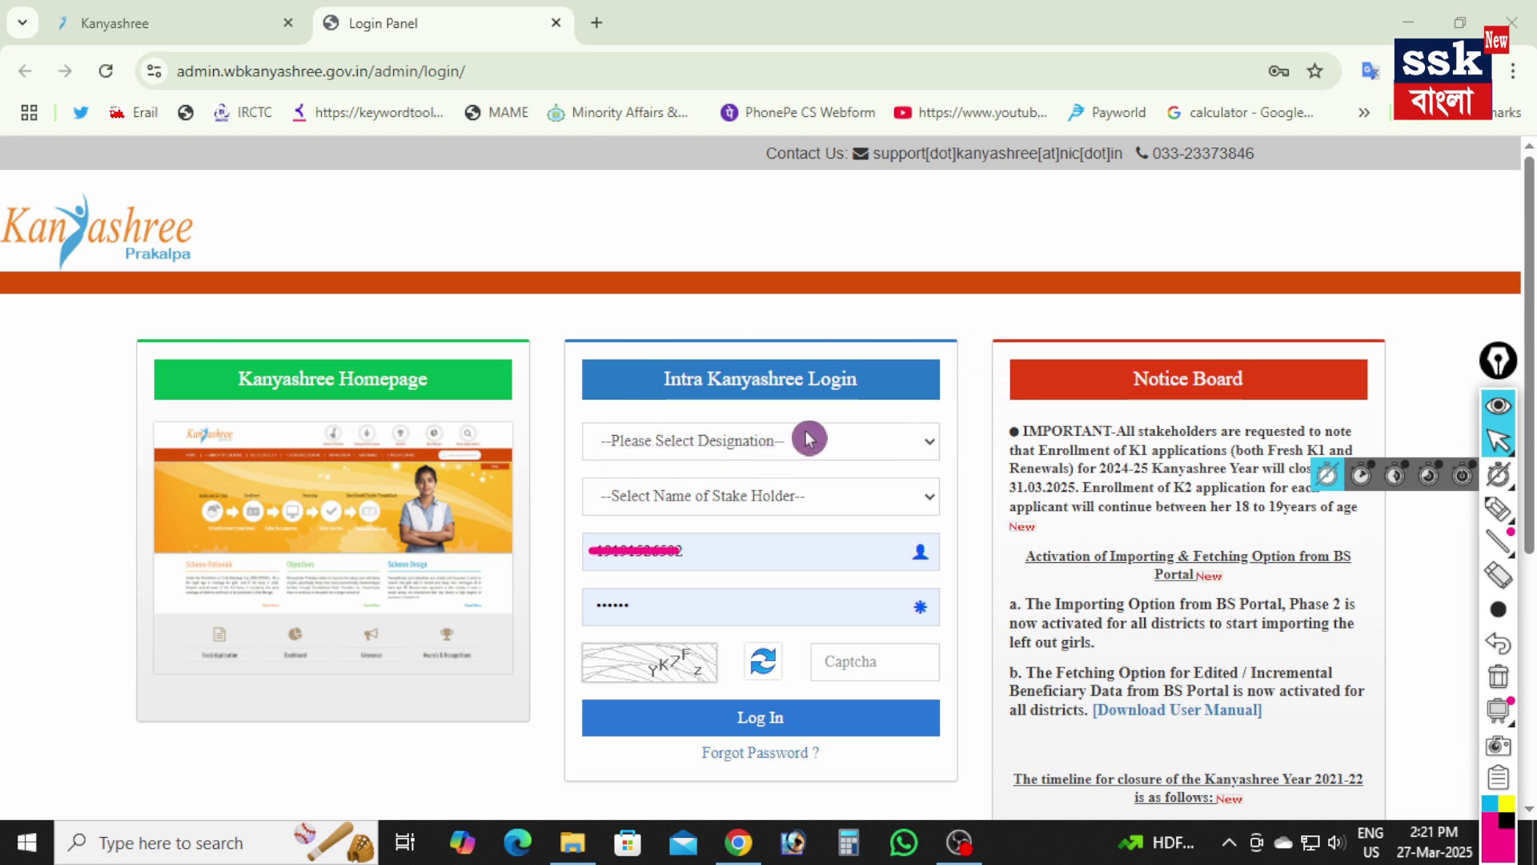
Set the login designation to Institution Level and the sub designation to Head Of Institution (HOI)
left_click(891, 448)
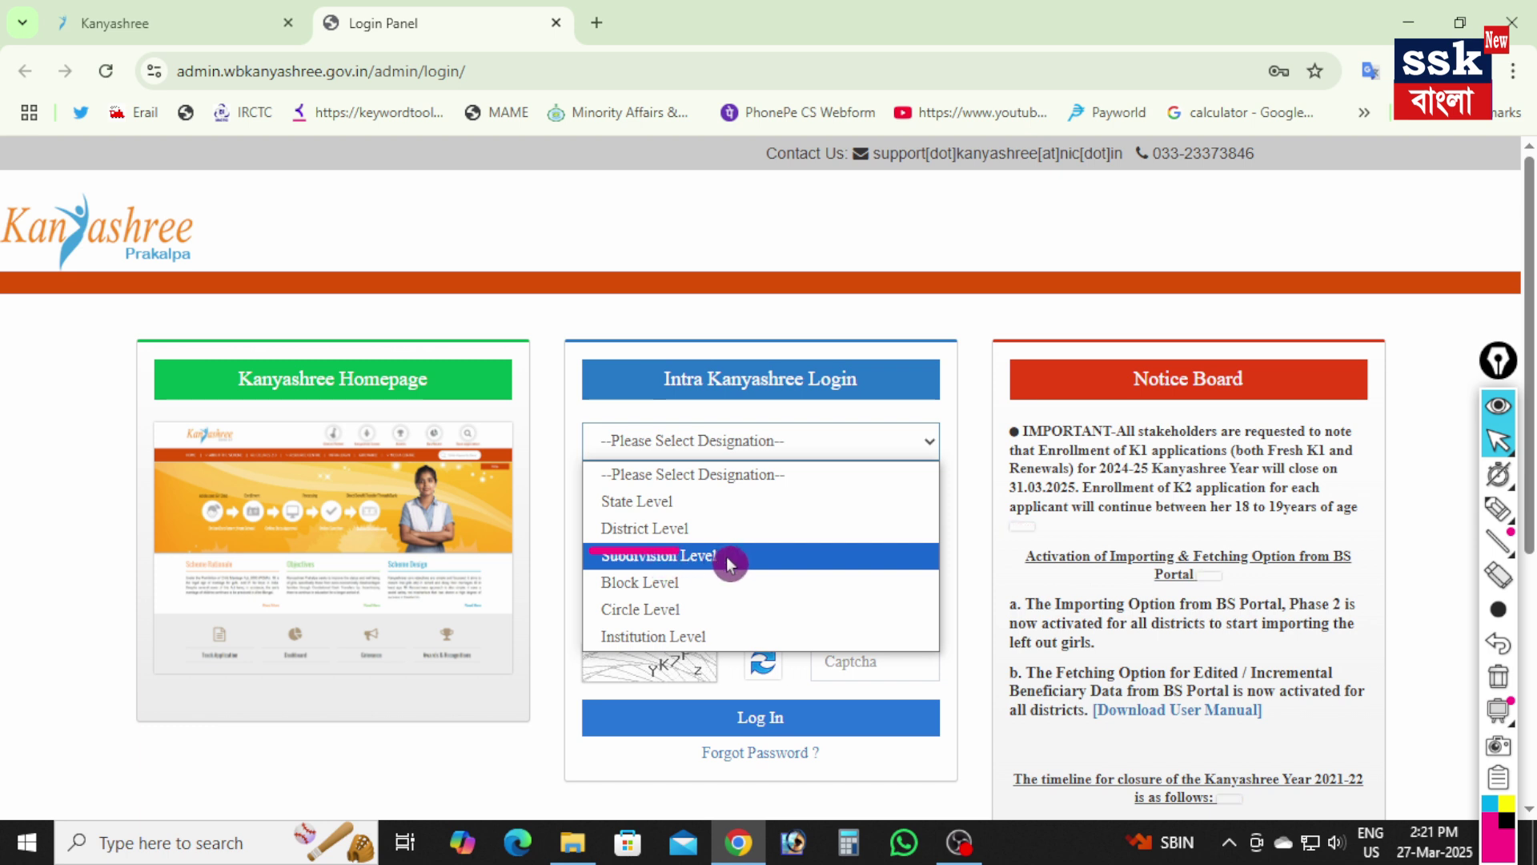
left_click(693, 639)
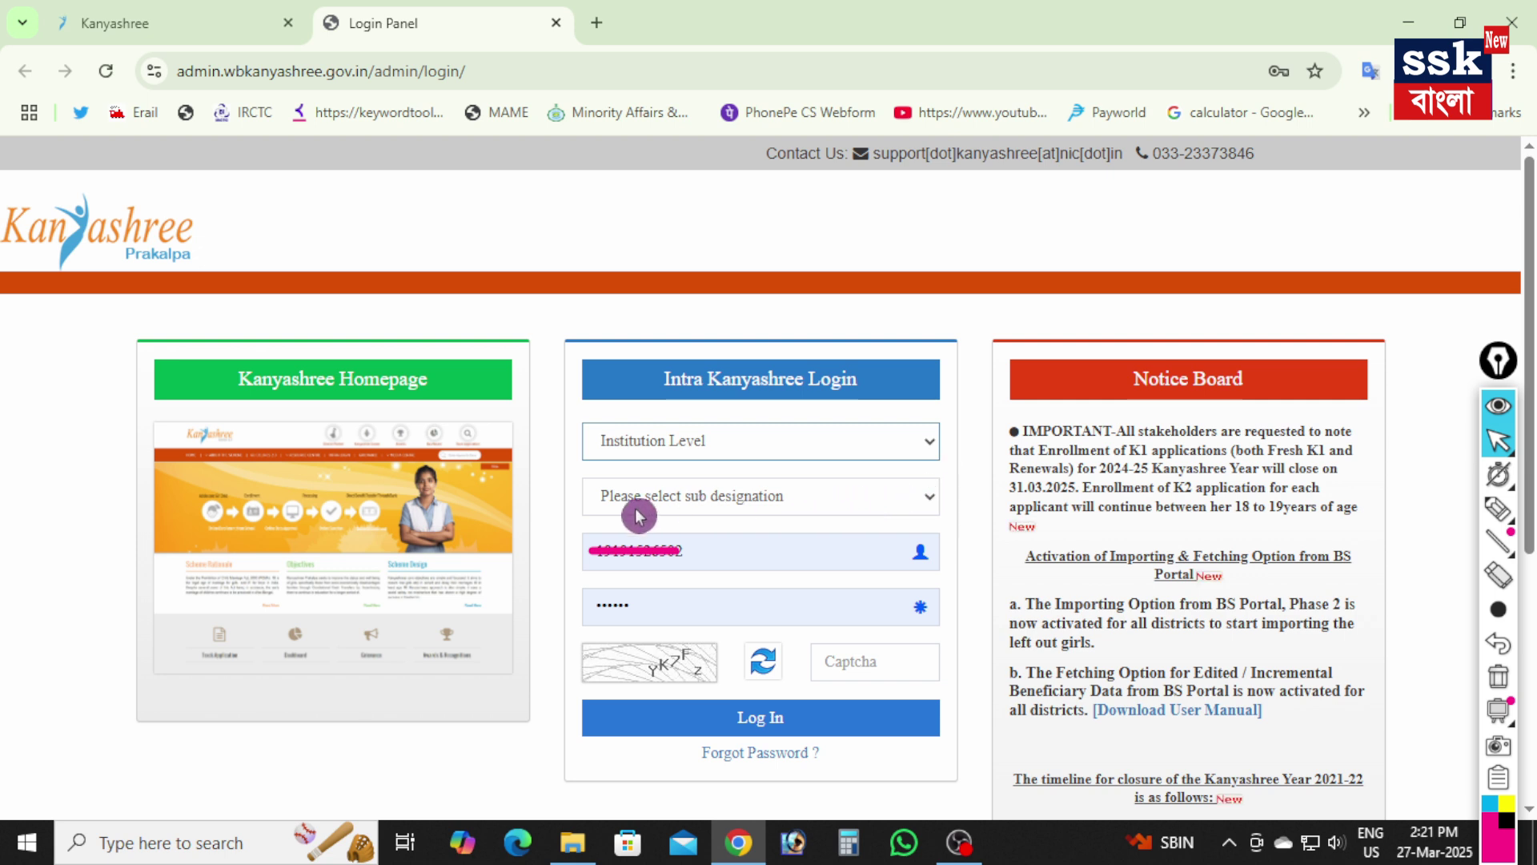
left_click(913, 501)
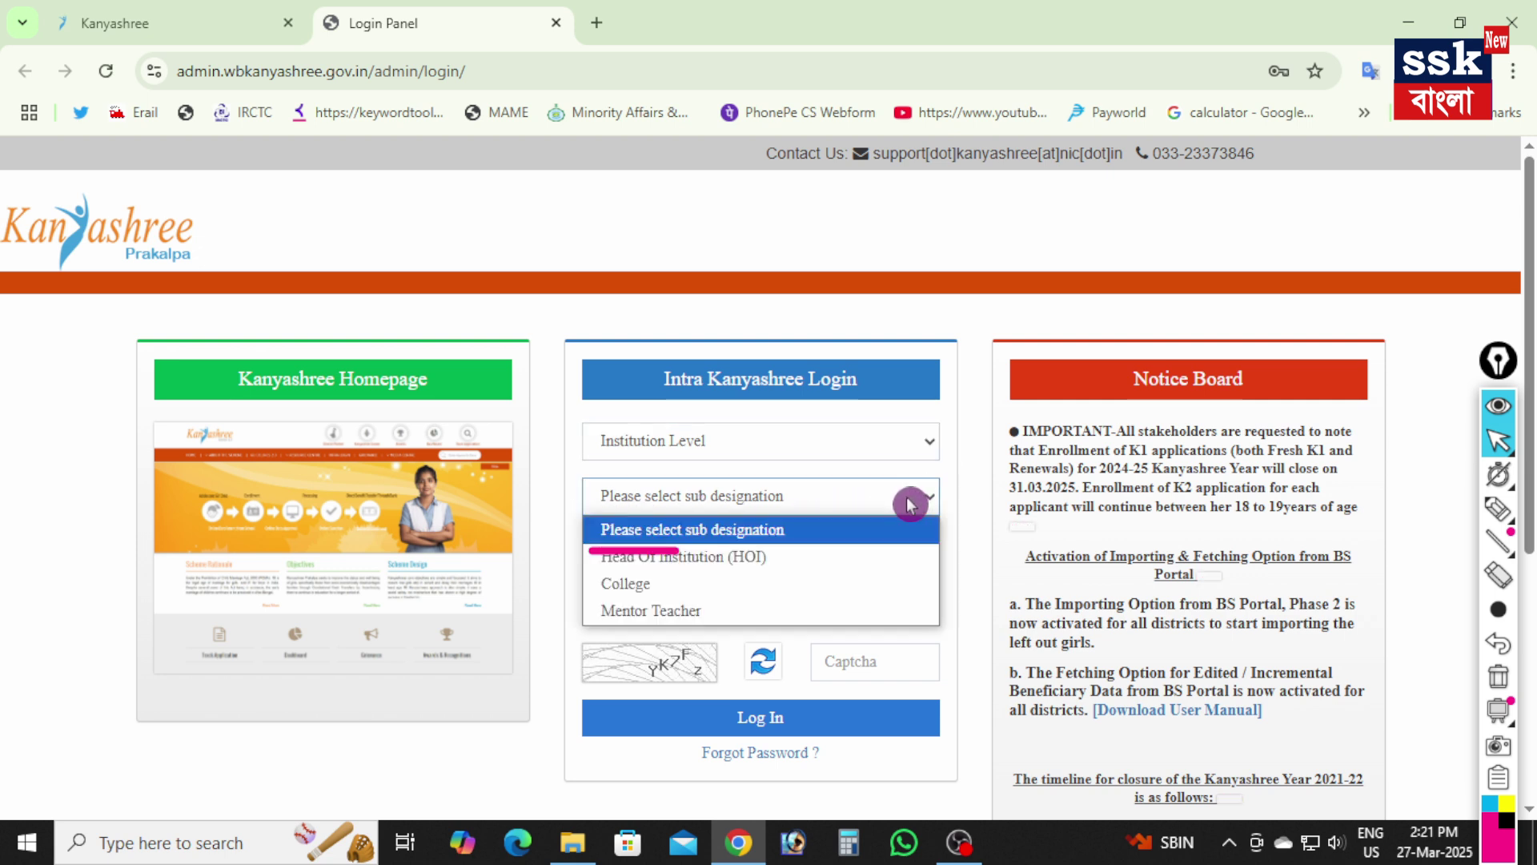
left_click(708, 558)
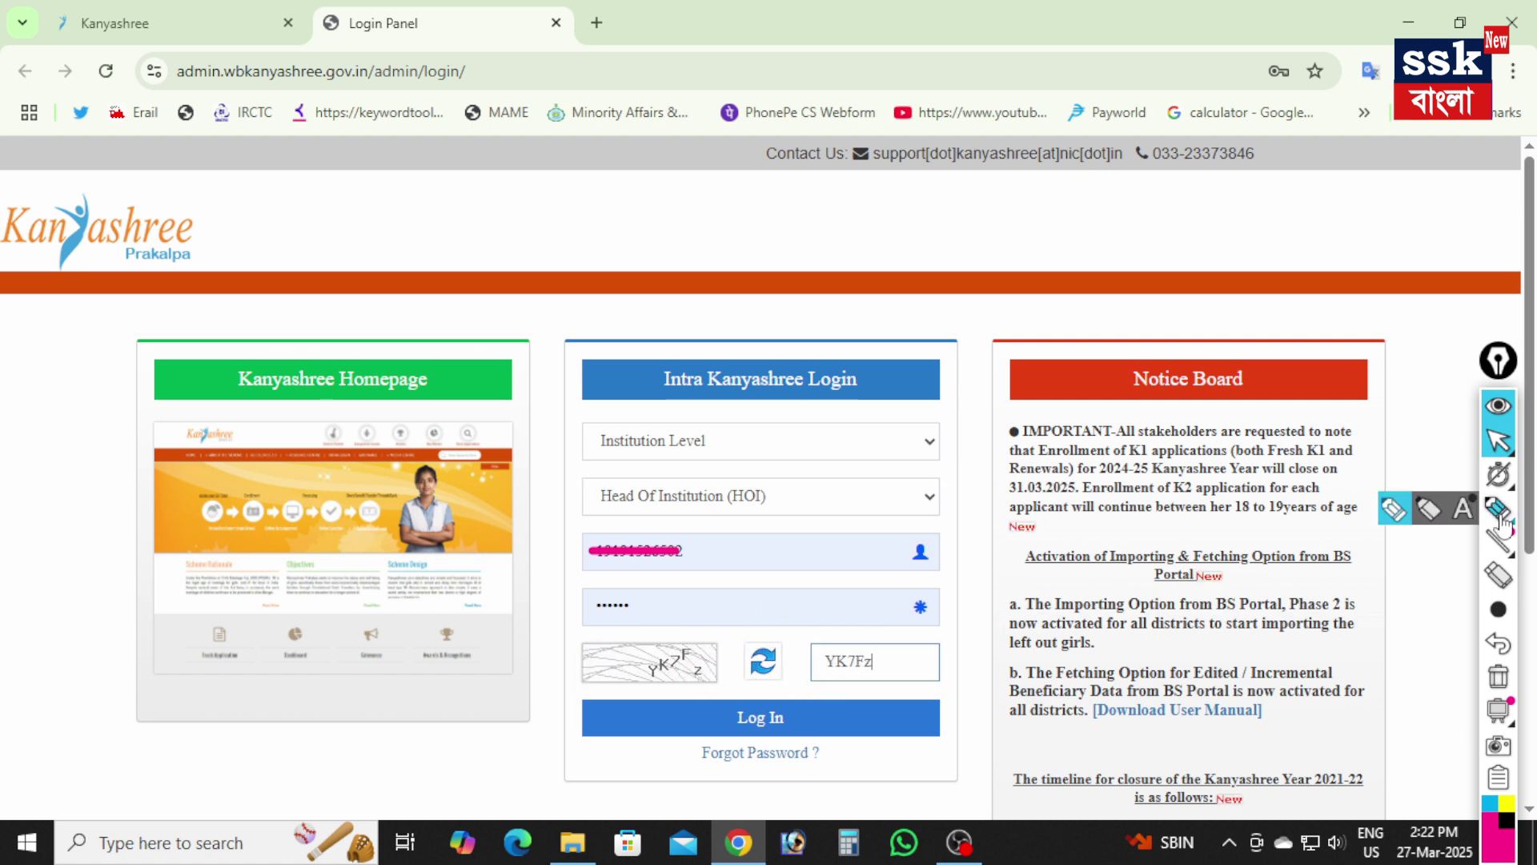
Draw a pen tick beside the captcha and submit the Intra Kanyashree login
left_click(1498, 510)
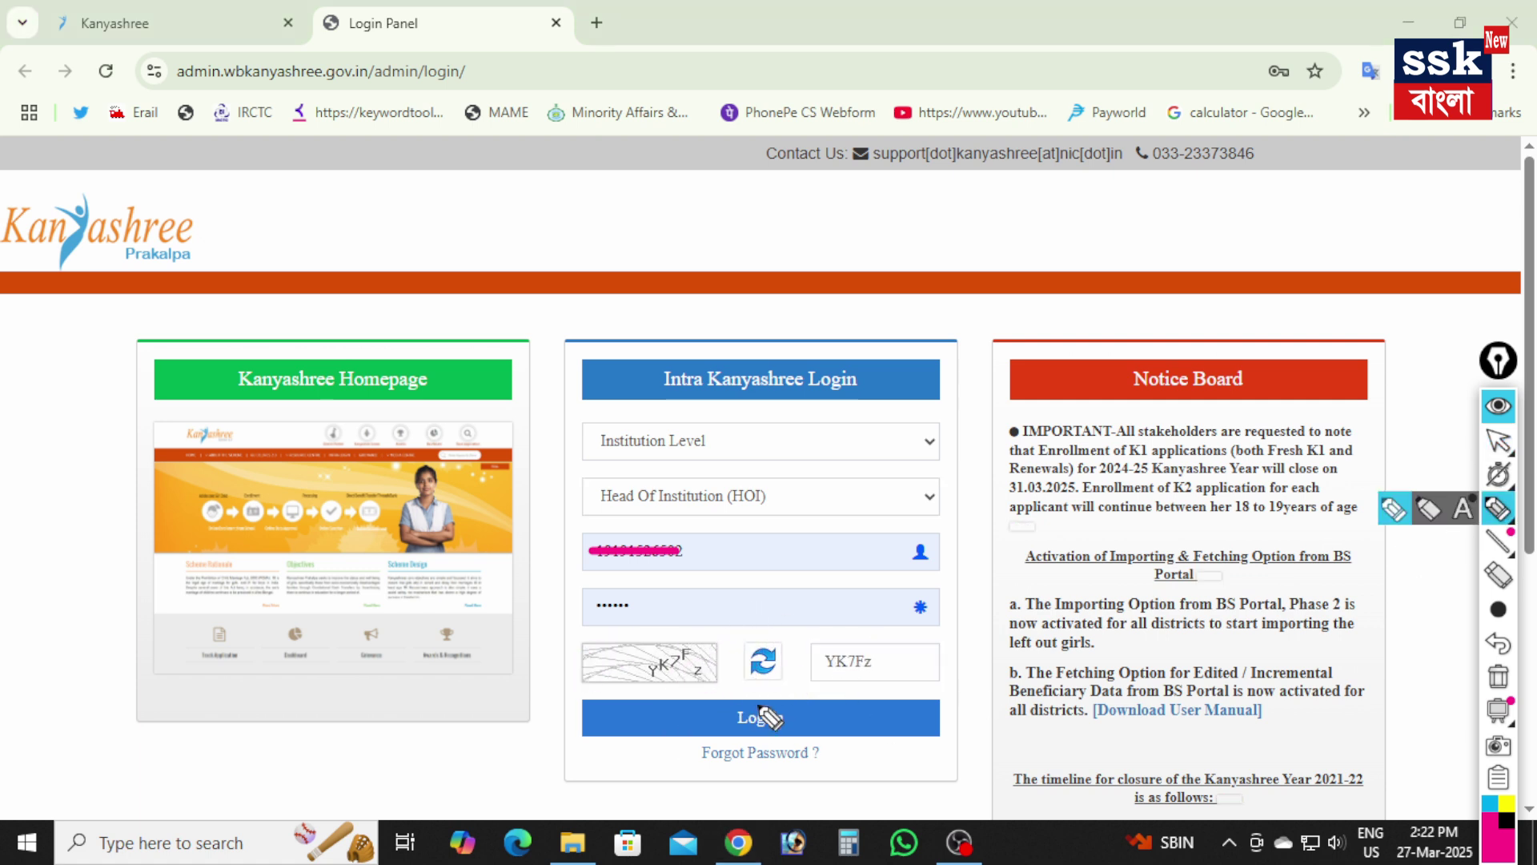
mouse_move(730, 685)
left_mouse_down()
mouse_move(749, 690)
mouse_move(807, 640)
left_mouse_up()
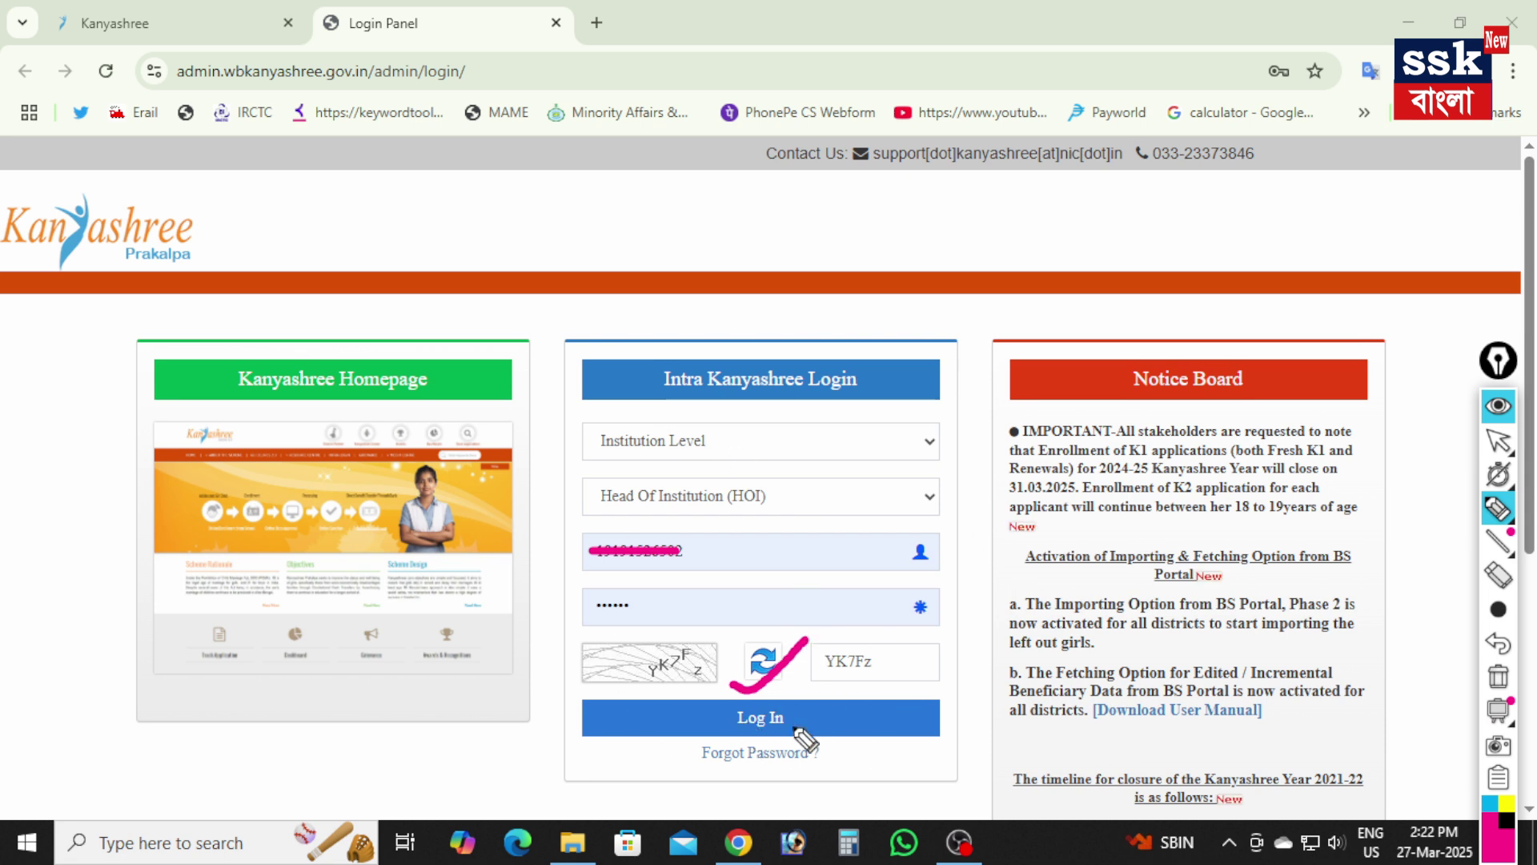
left_click(766, 736)
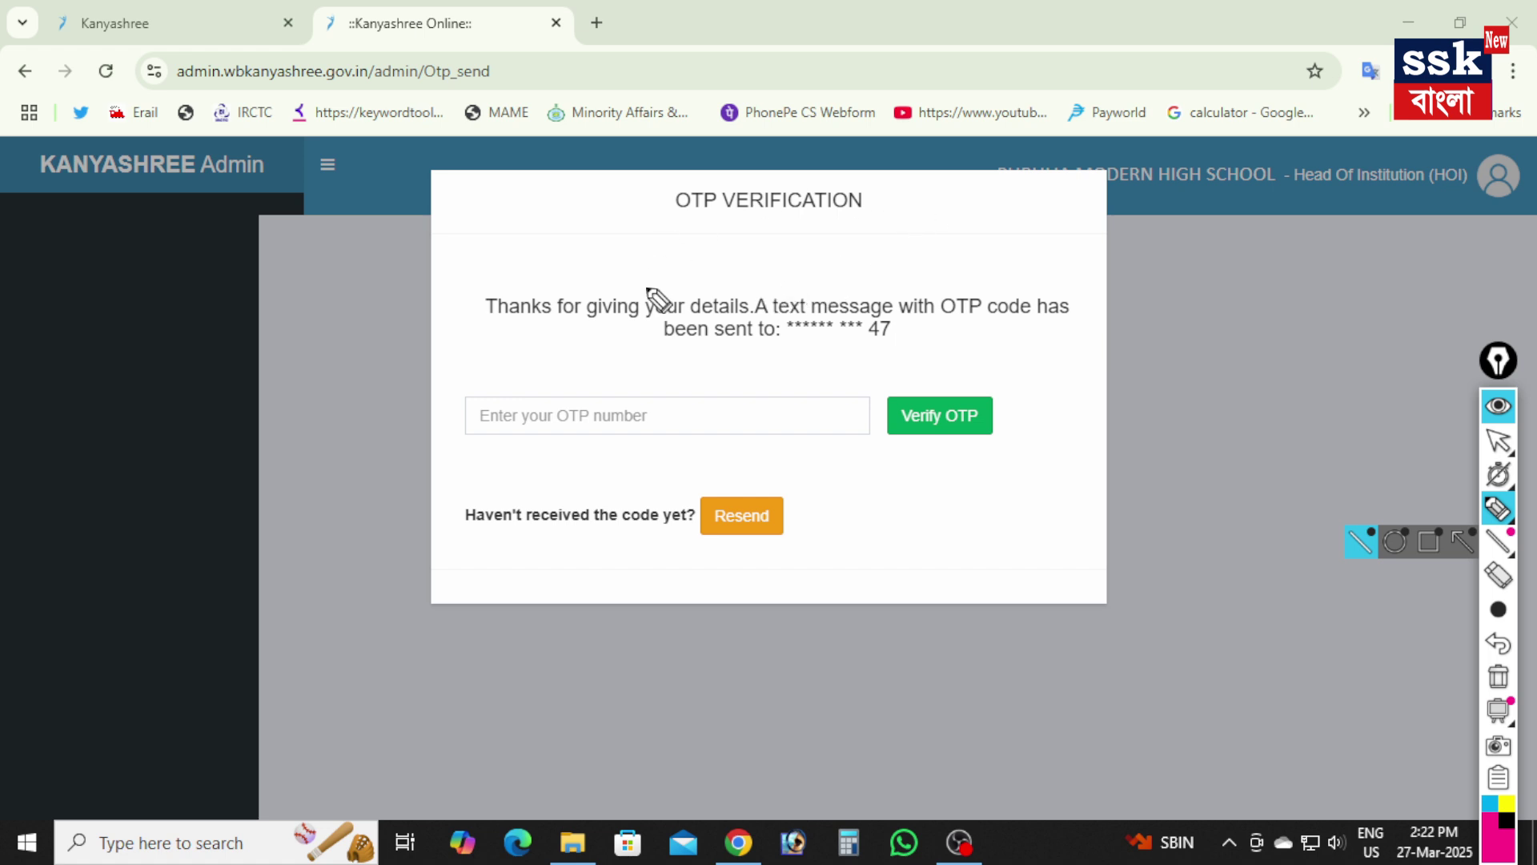
Mark the OTP entry field, the Resend option and the Verify OTP option with freehand pen strokes
left_click_drag(546, 377, 641, 360)
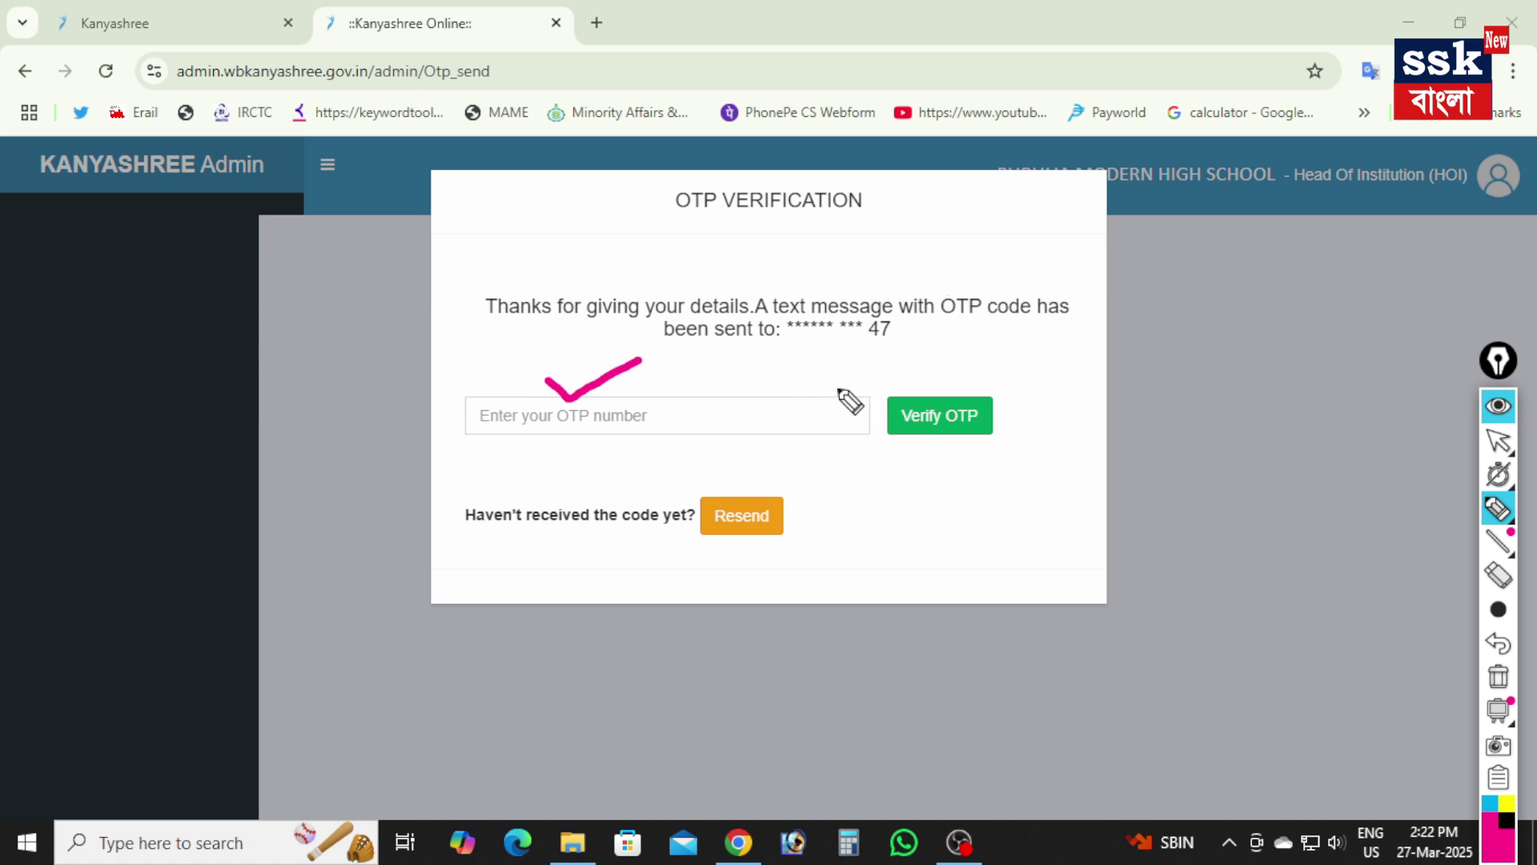
left_click_drag(658, 410, 704, 388)
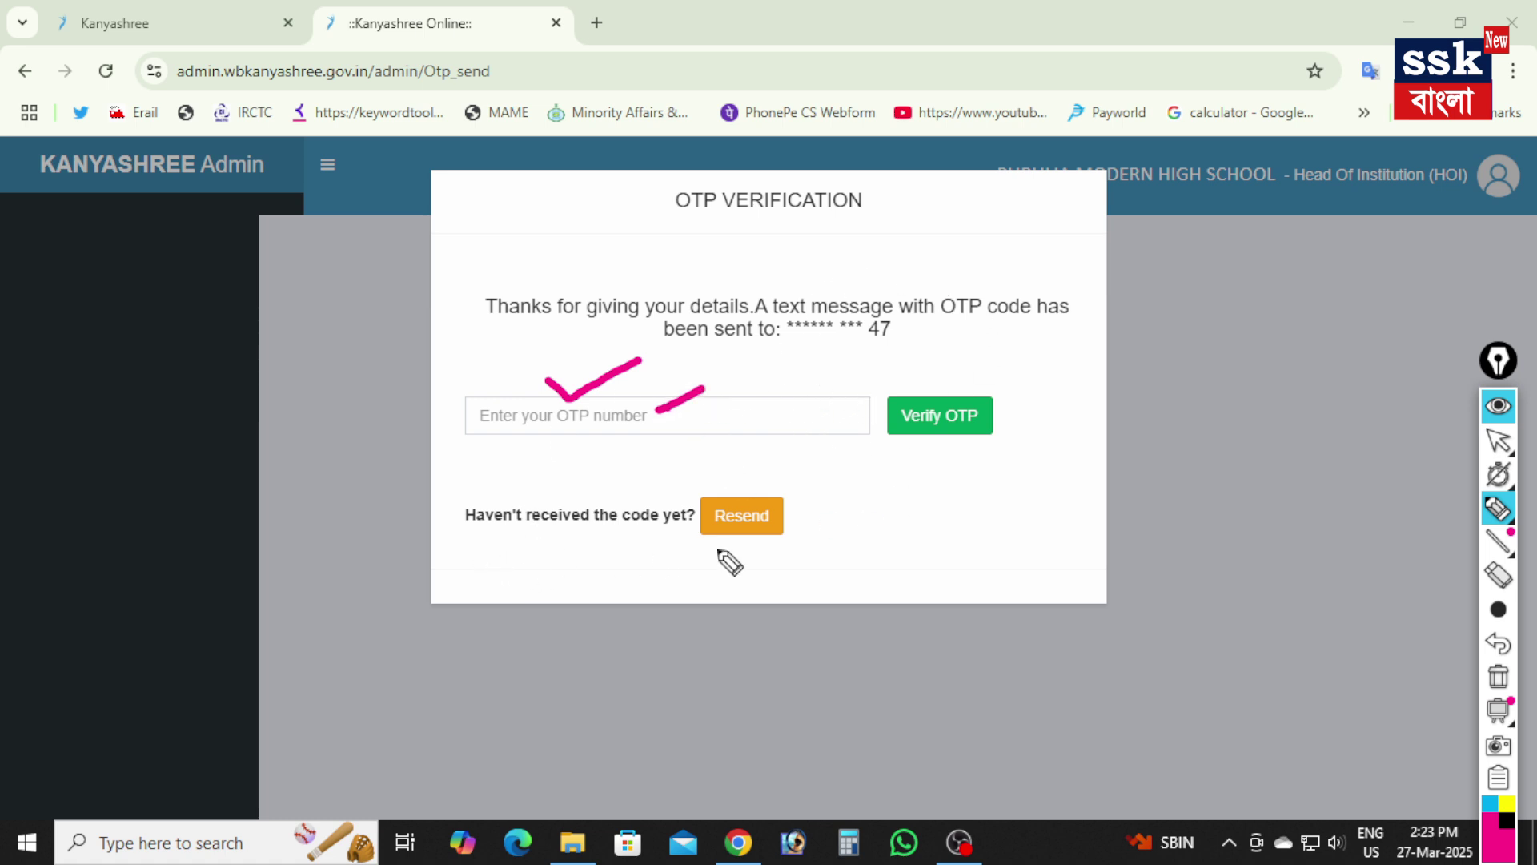
left_click_drag(700, 545, 778, 538)
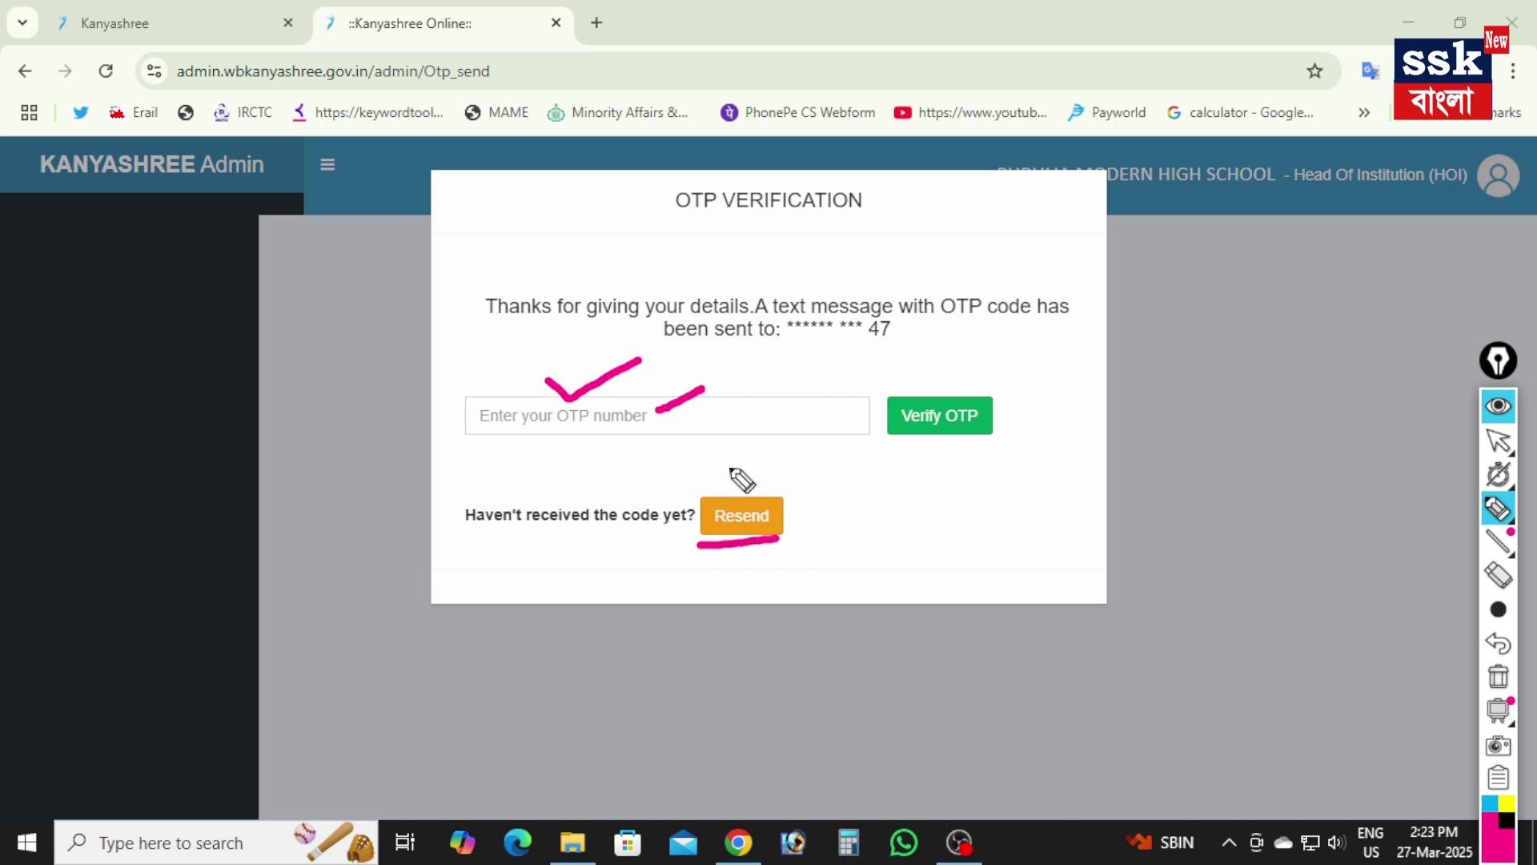
mouse_move(750, 469)
left_mouse_down()
mouse_move(807, 505)
mouse_move(773, 564)
mouse_move(682, 496)
mouse_move(744, 462)
left_mouse_up()
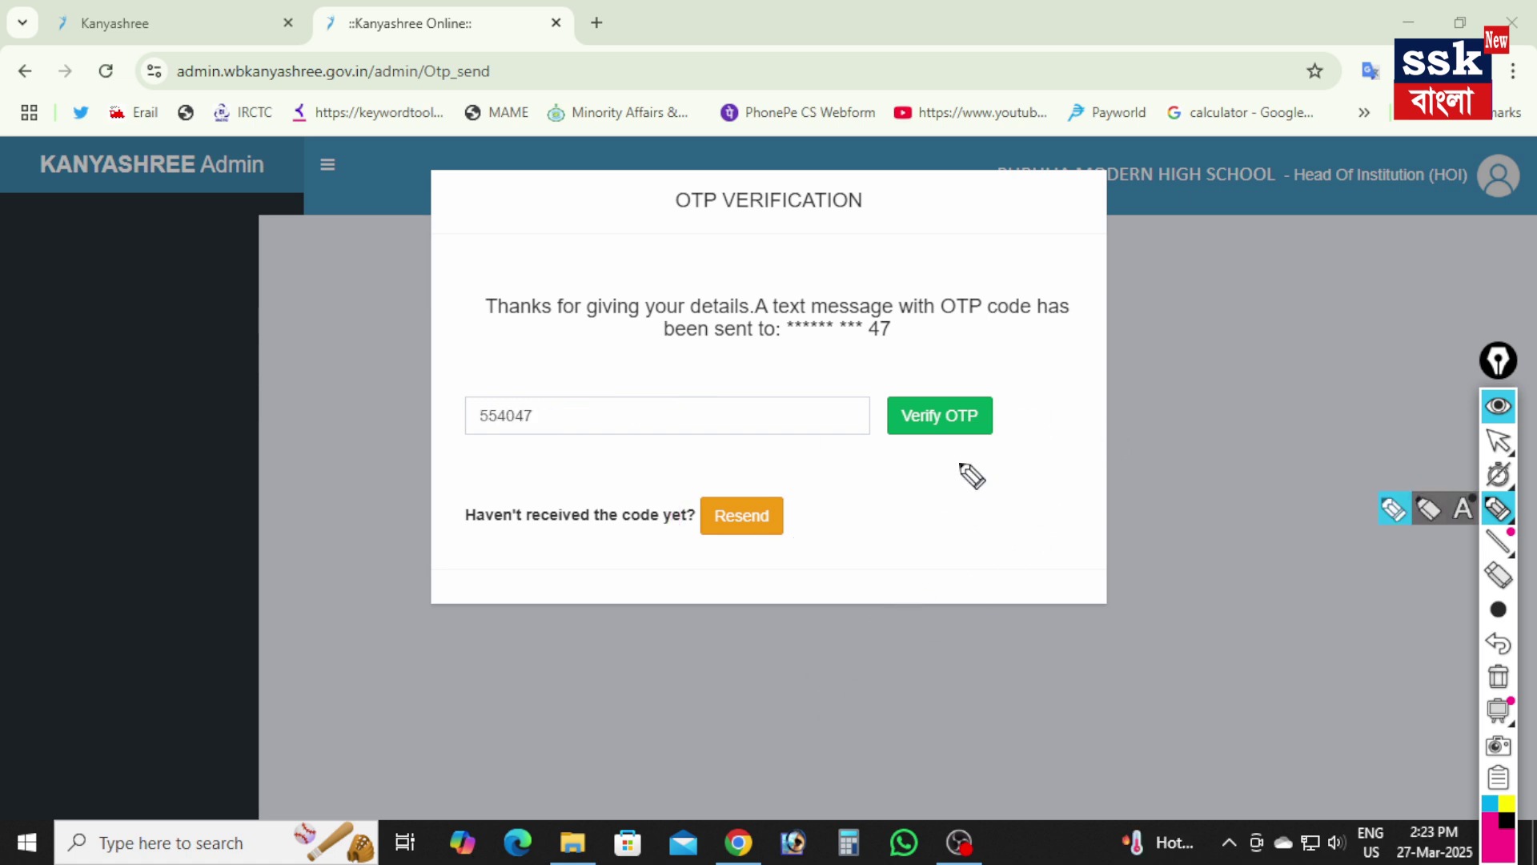
left_click_drag(911, 374, 976, 346)
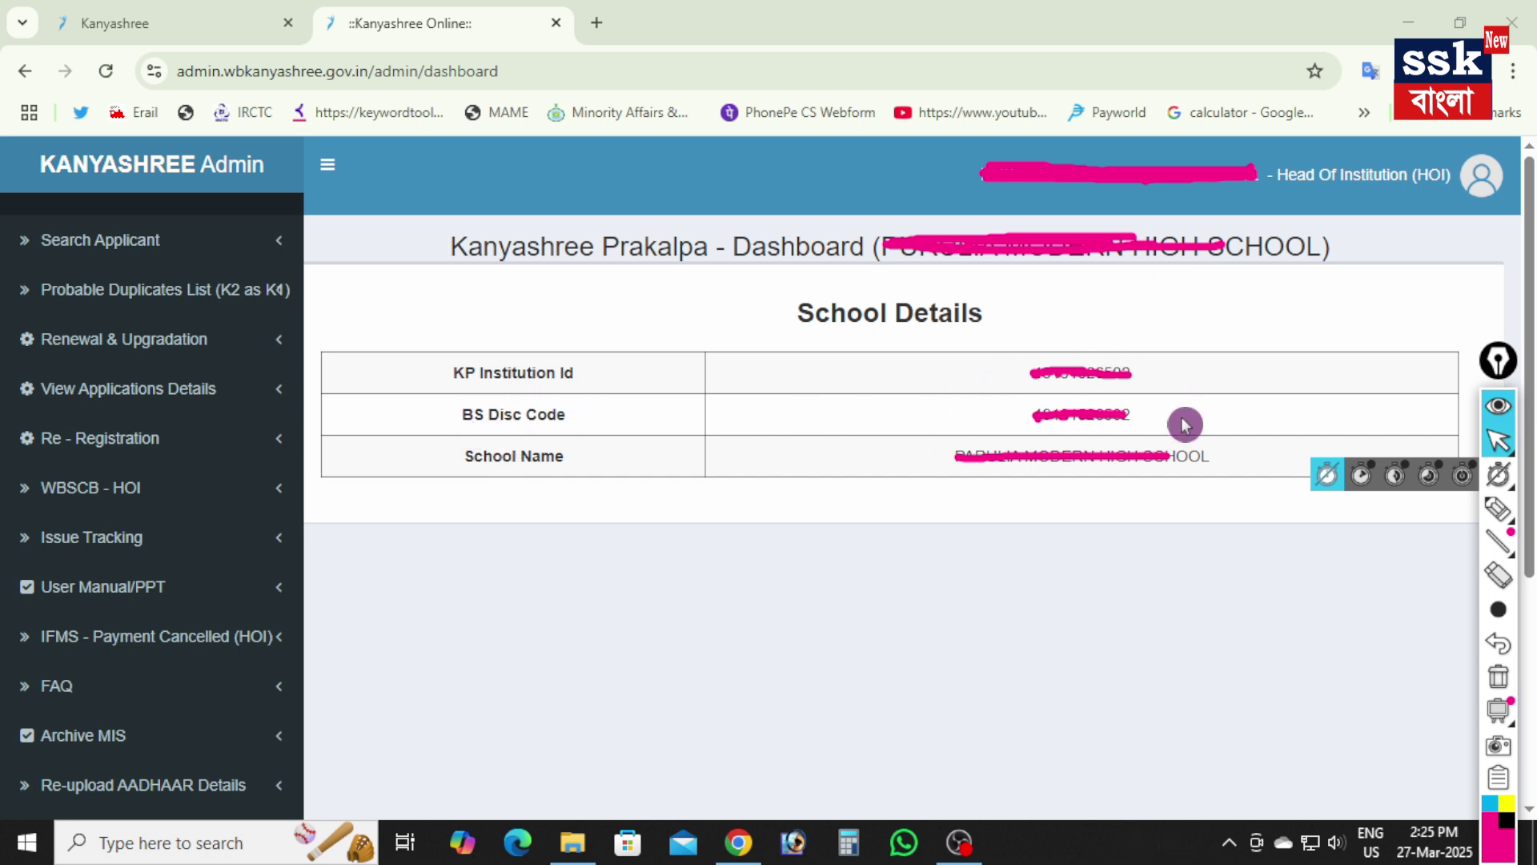
left_click_drag(955, 456, 1199, 452)
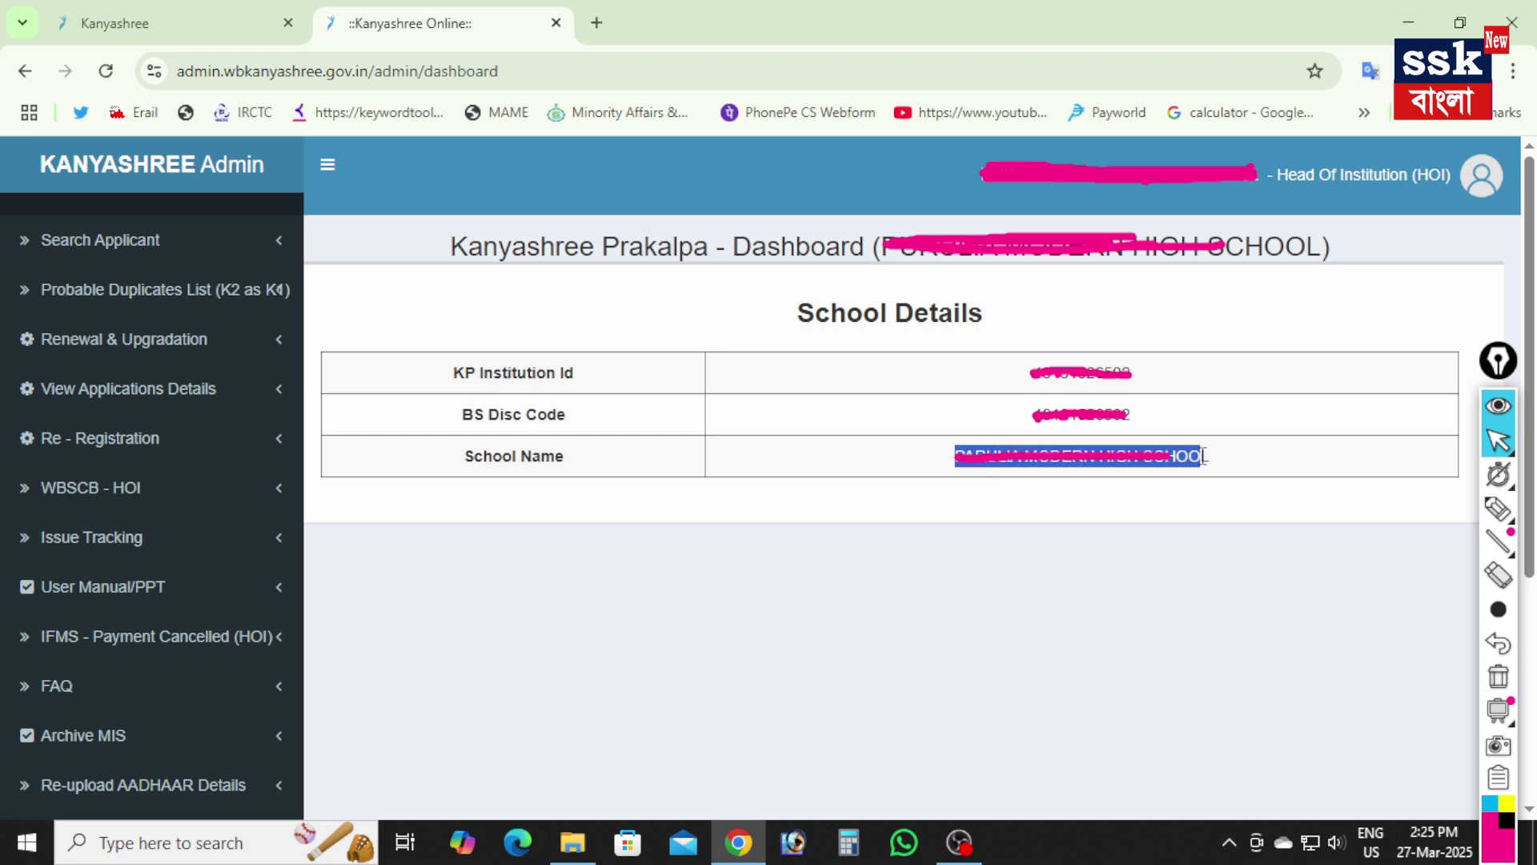
left_click(829, 581)
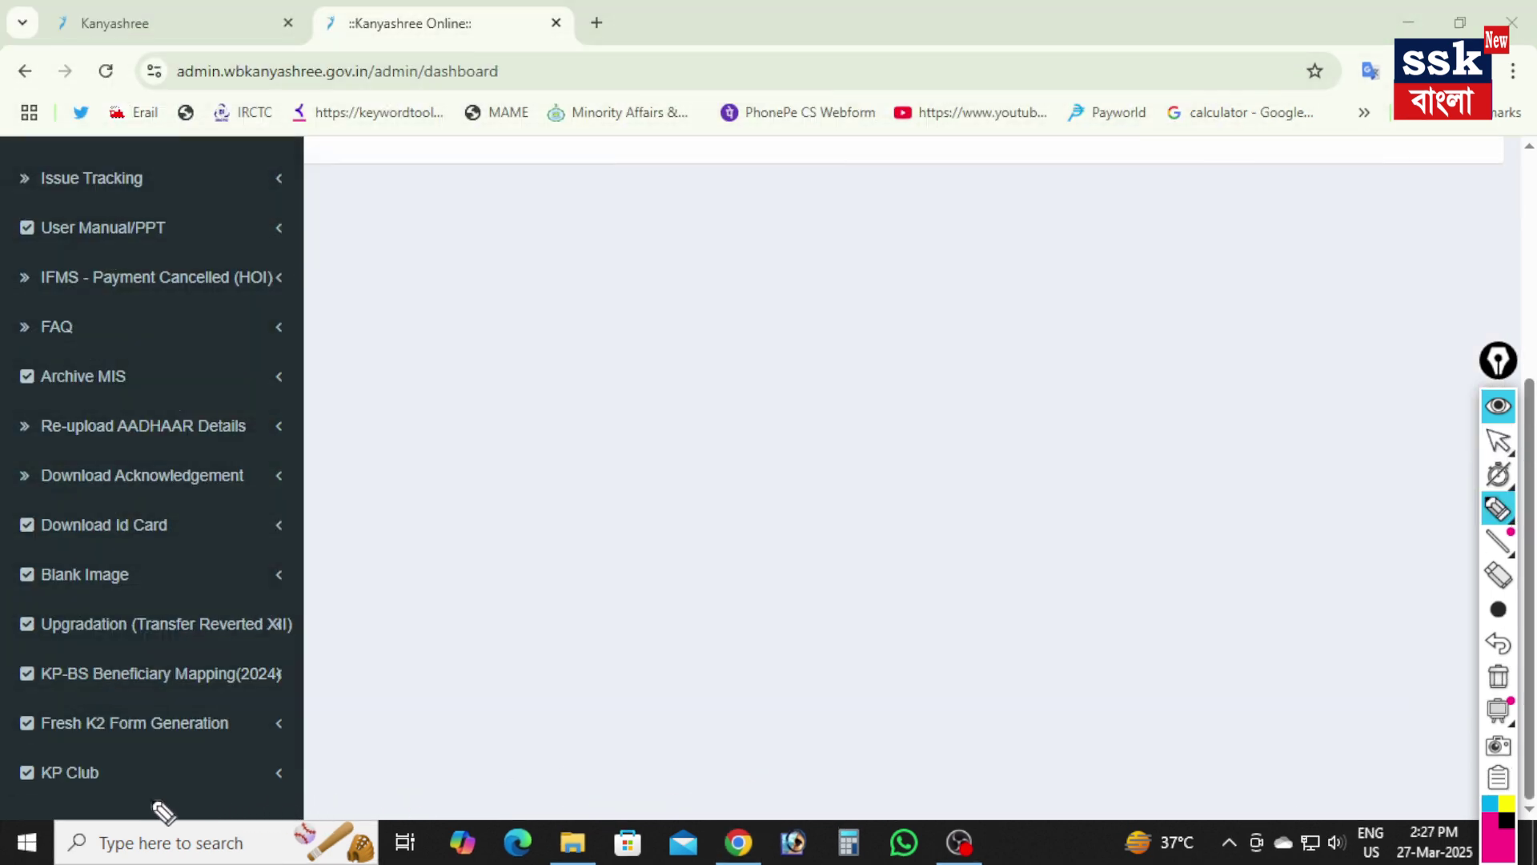
Underline Fresh K2 Form Generation with the pen, draw an arrow pointing to it, and expand its entries
left_click_drag(35, 745, 213, 746)
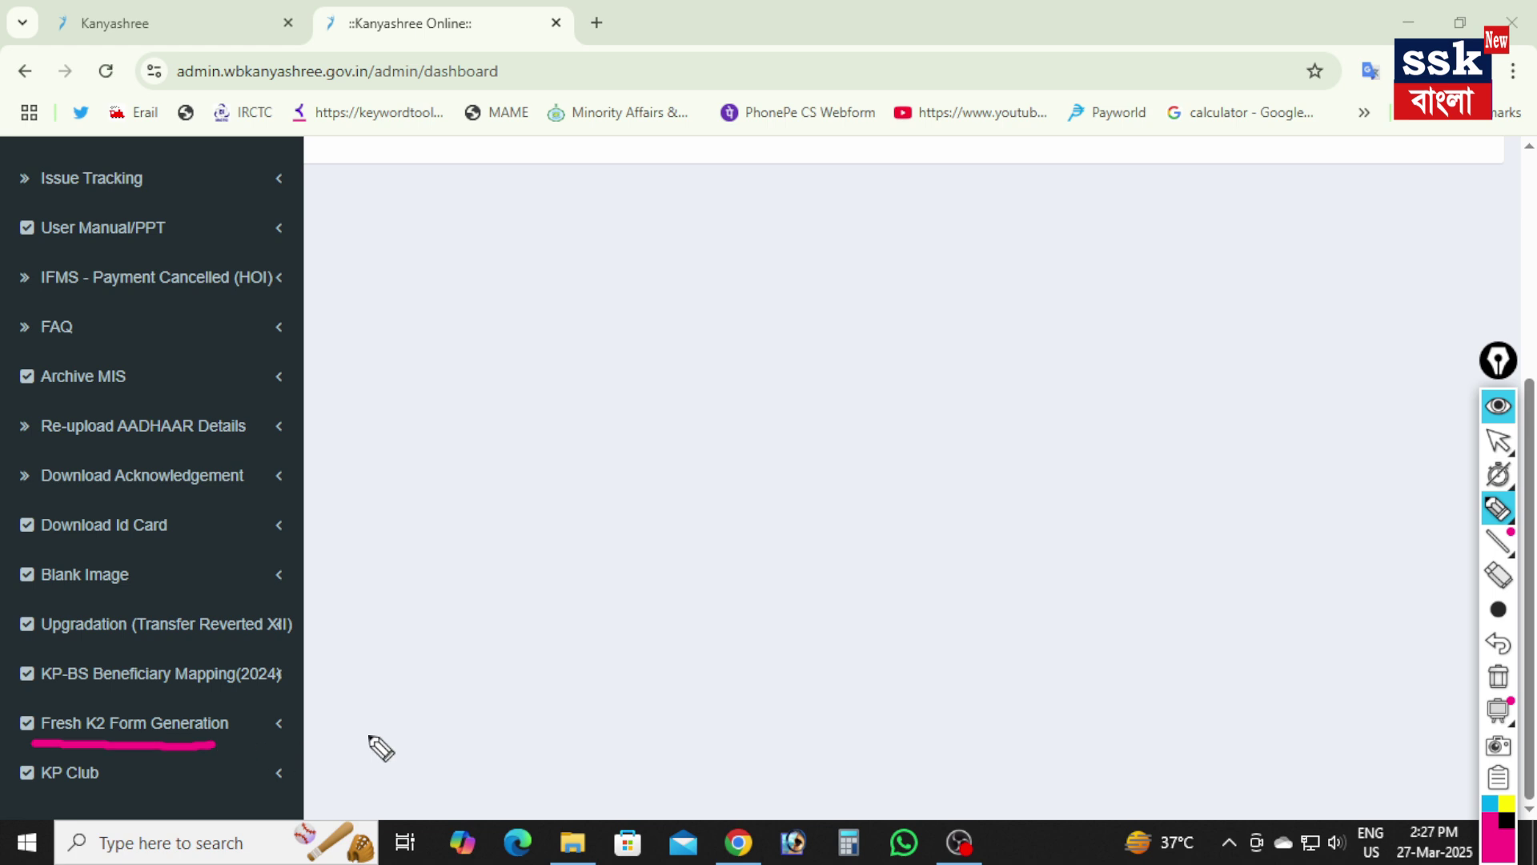
mouse_move(427, 658)
left_mouse_down()
mouse_move(287, 726)
mouse_move(331, 744)
left_mouse_up()
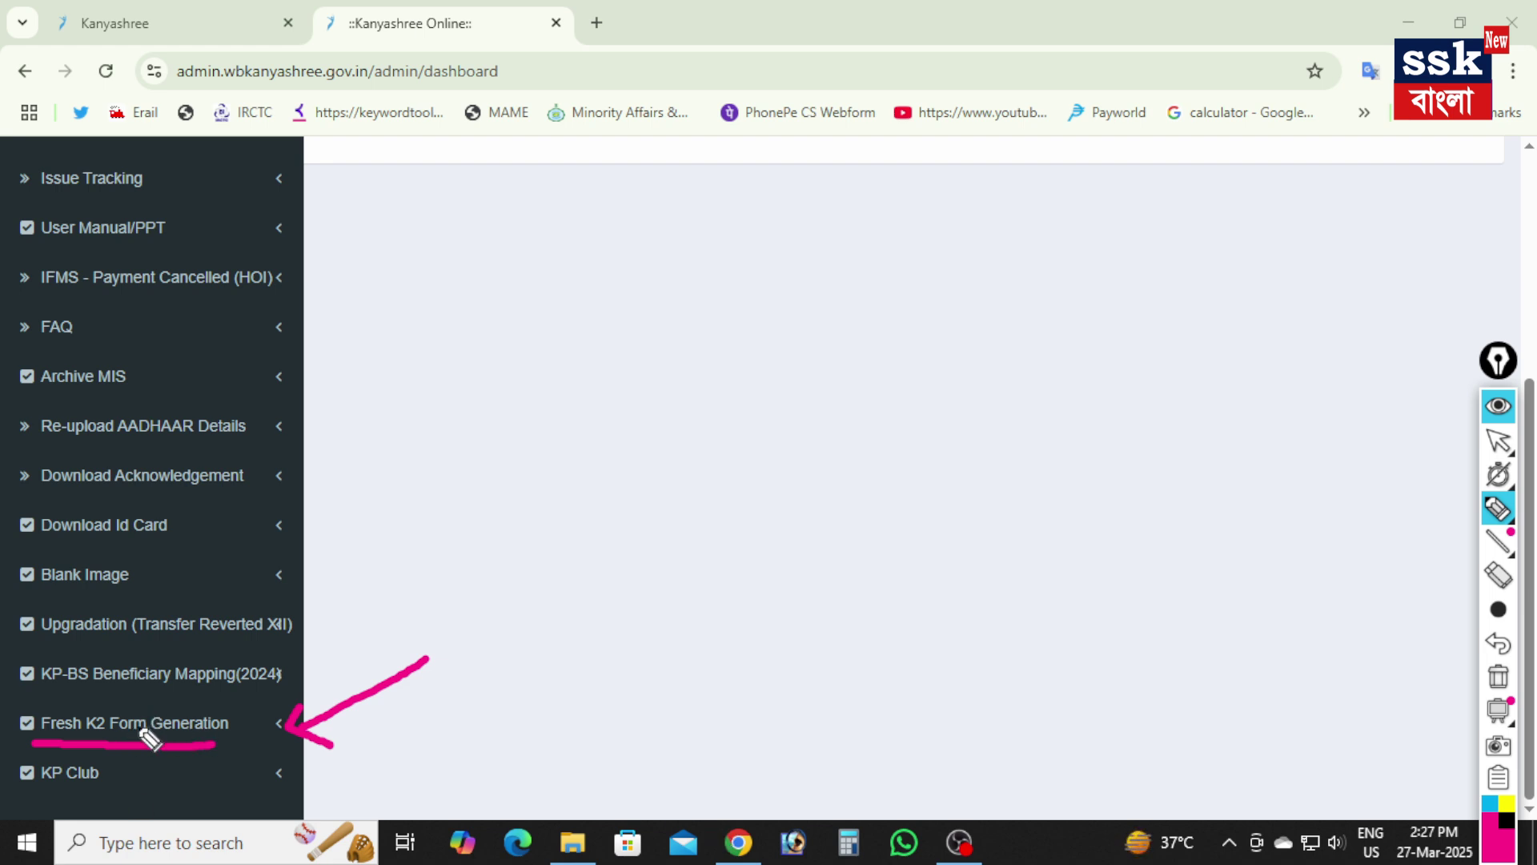
left_click(182, 726)
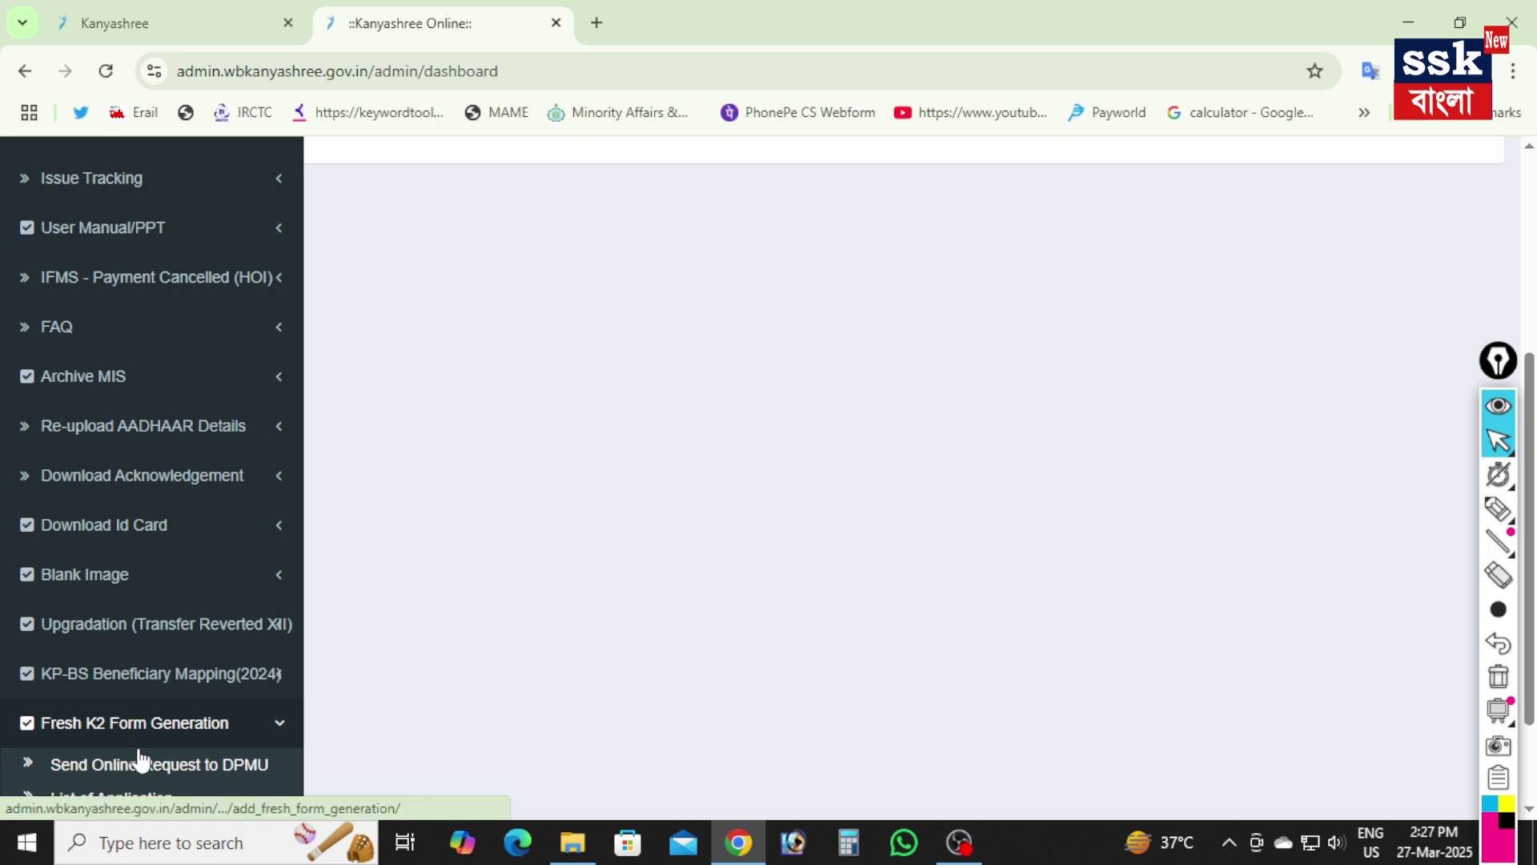
Tick Send Online Request to DPMU, List of Application, Fresh K2 Form Entry and Edit Applications with the pen
scroll(139, 760, "down", 2)
left_click(1497, 509)
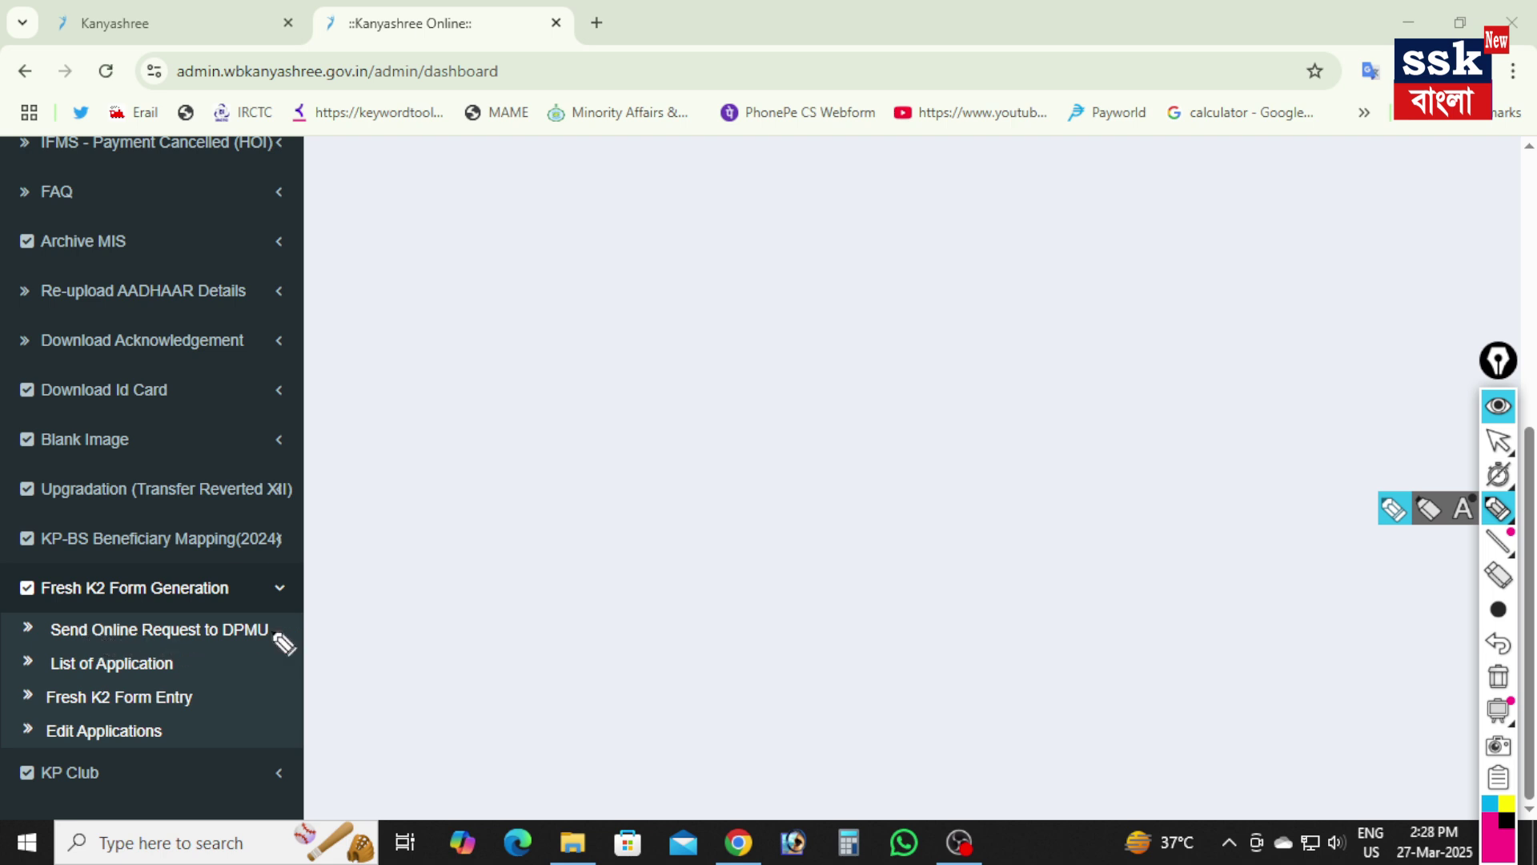
left_click_drag(274, 633, 318, 606)
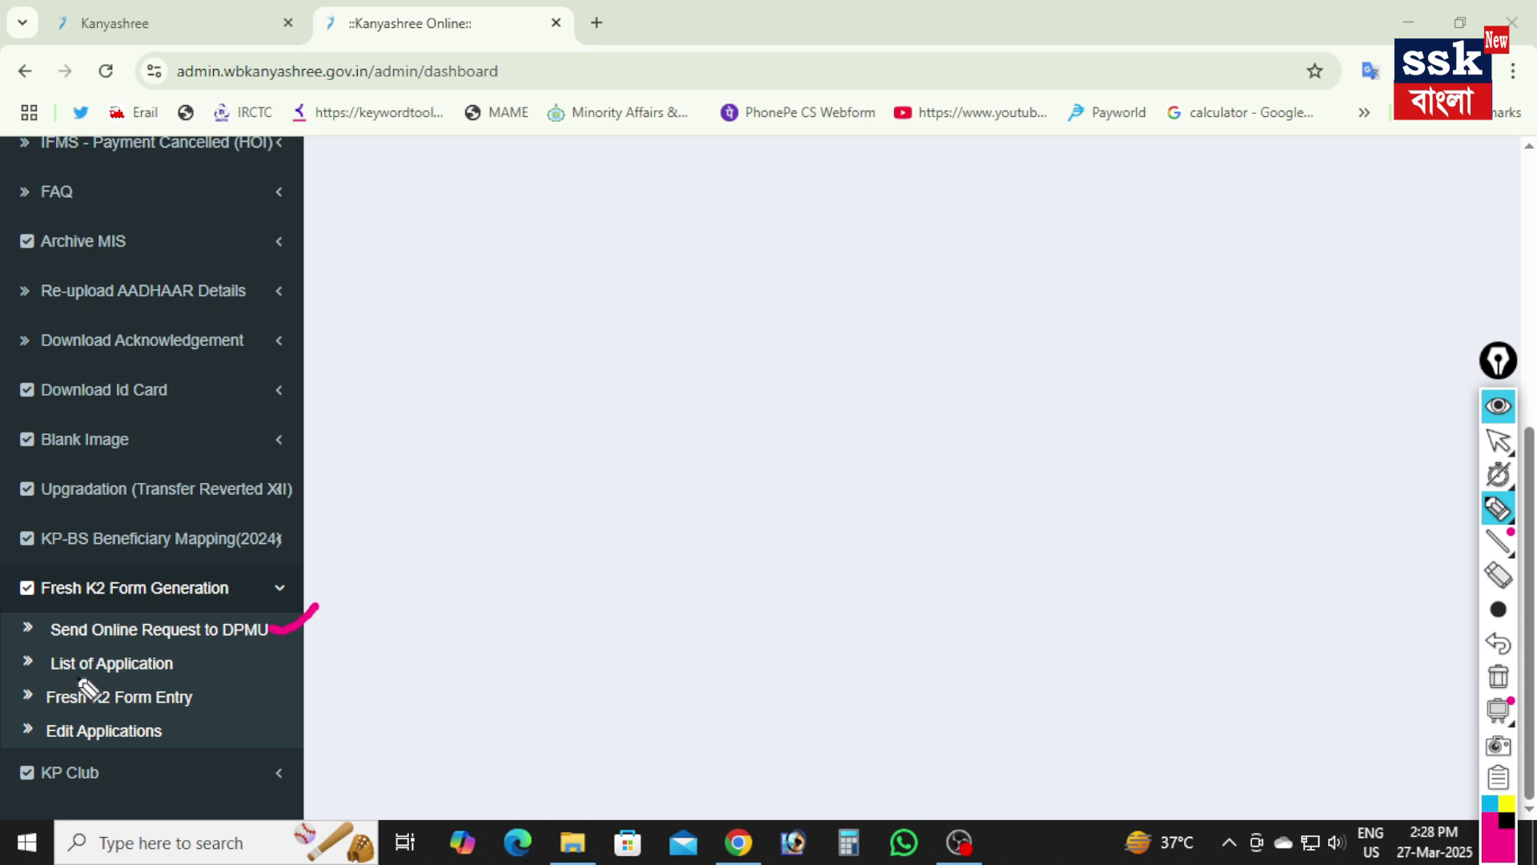
left_click_drag(184, 664, 228, 657)
left_click_drag(192, 699, 237, 684)
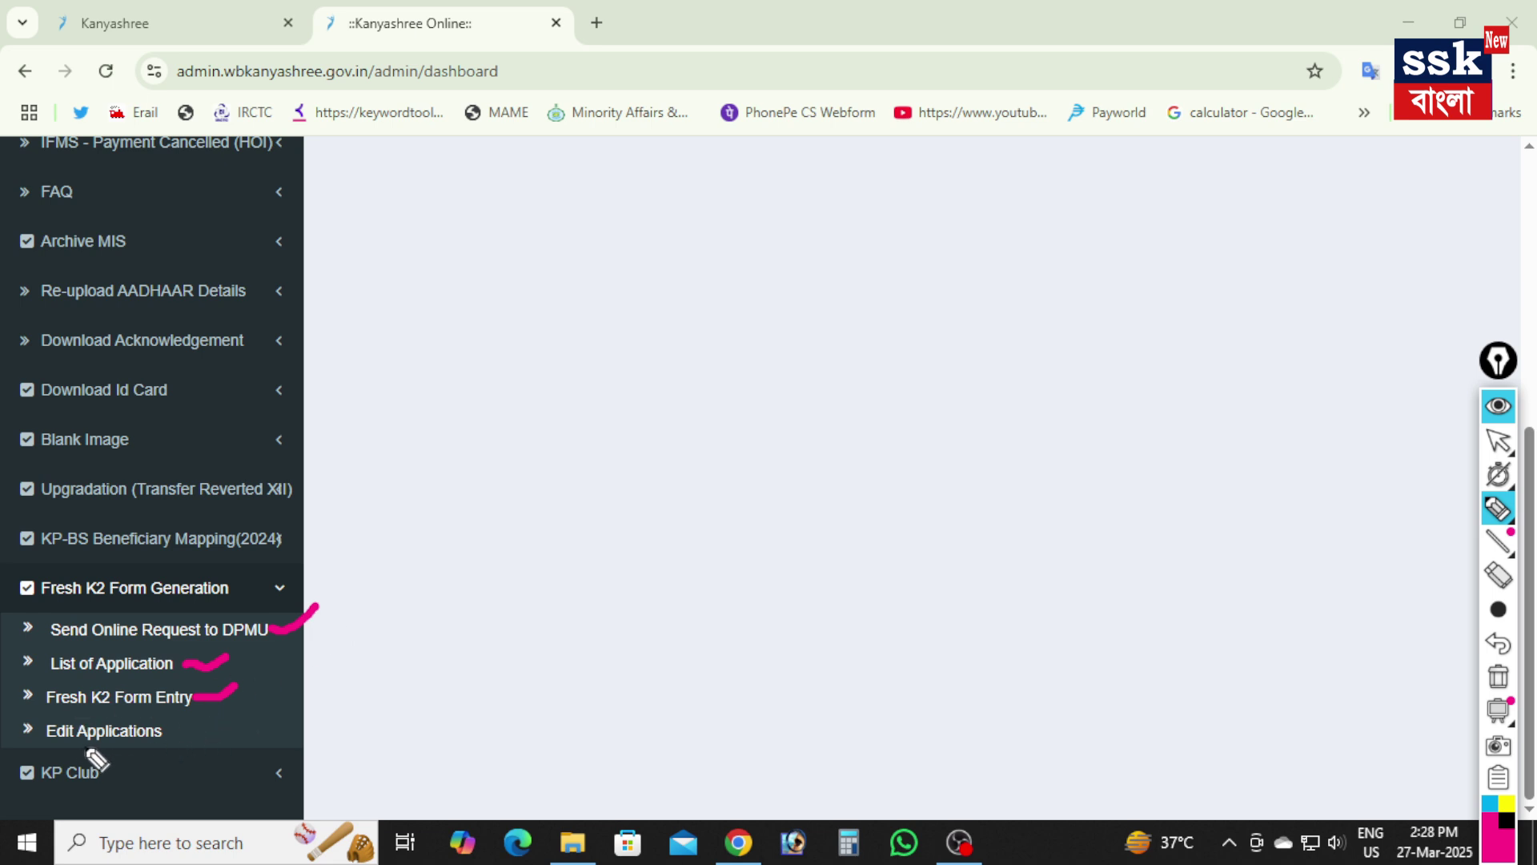
left_click_drag(185, 730, 227, 719)
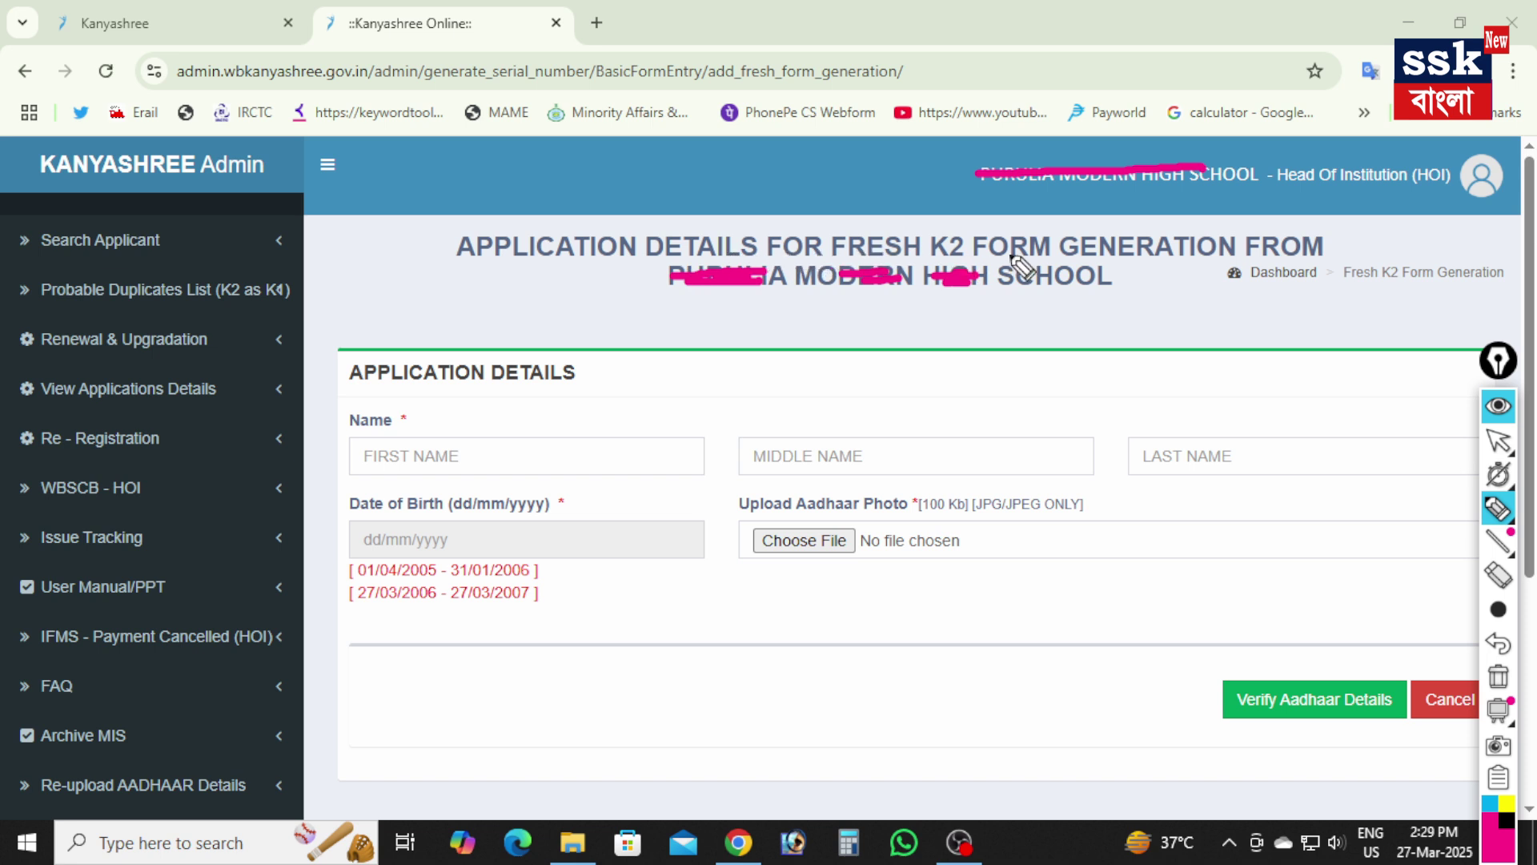
Annotate the fresh K2 application form with the pen, marking the page title, Application Details heading, three name fields and date of birth
mouse_move(823, 325)
left_mouse_down()
mouse_move(835, 296)
mouse_move(868, 327)
mouse_move(881, 299)
left_mouse_up()
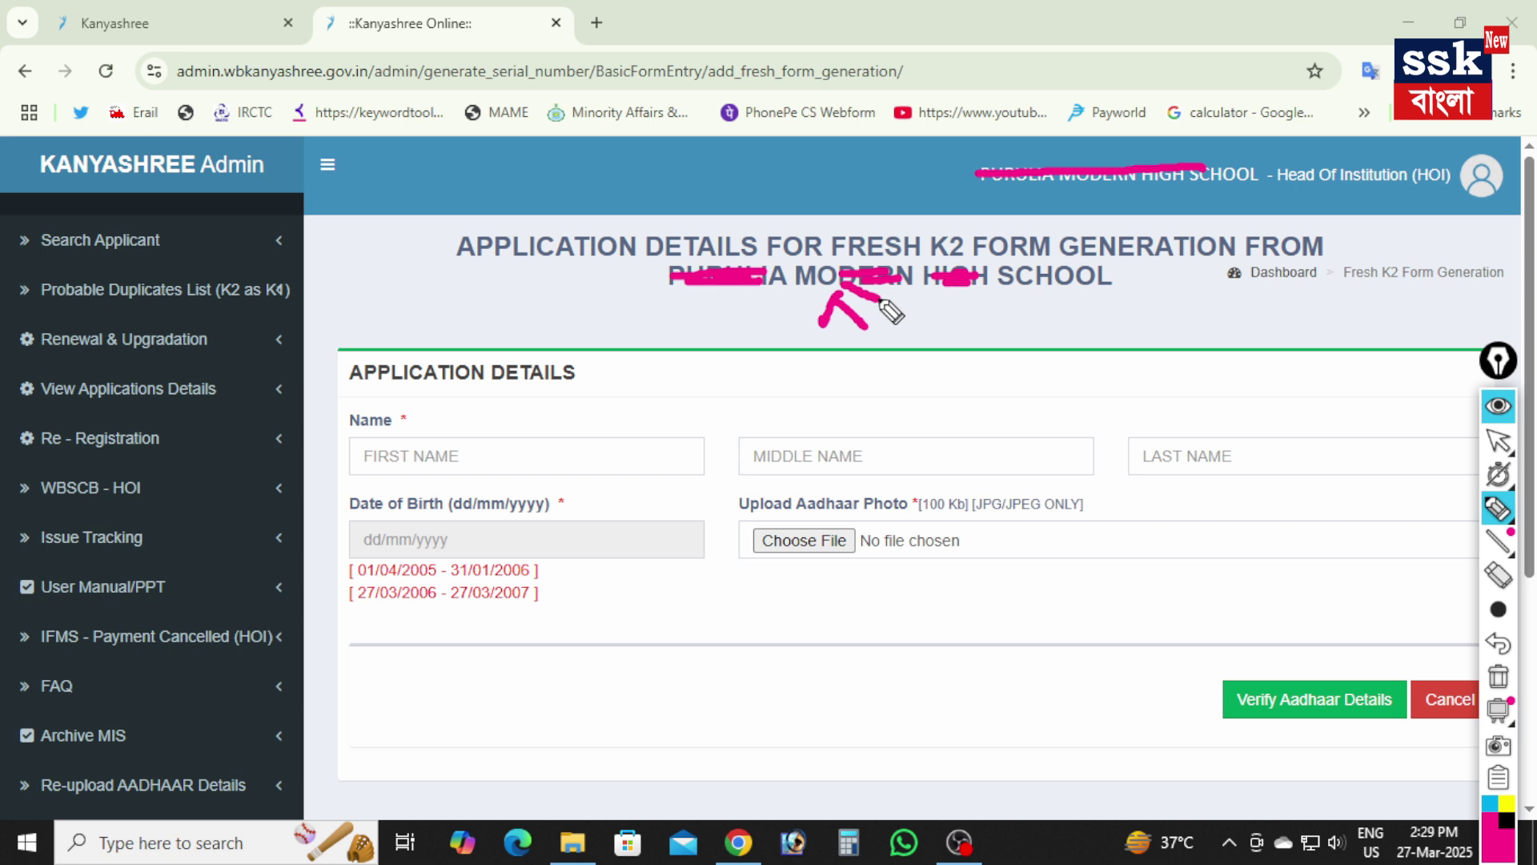
left_click_drag(346, 392, 544, 392)
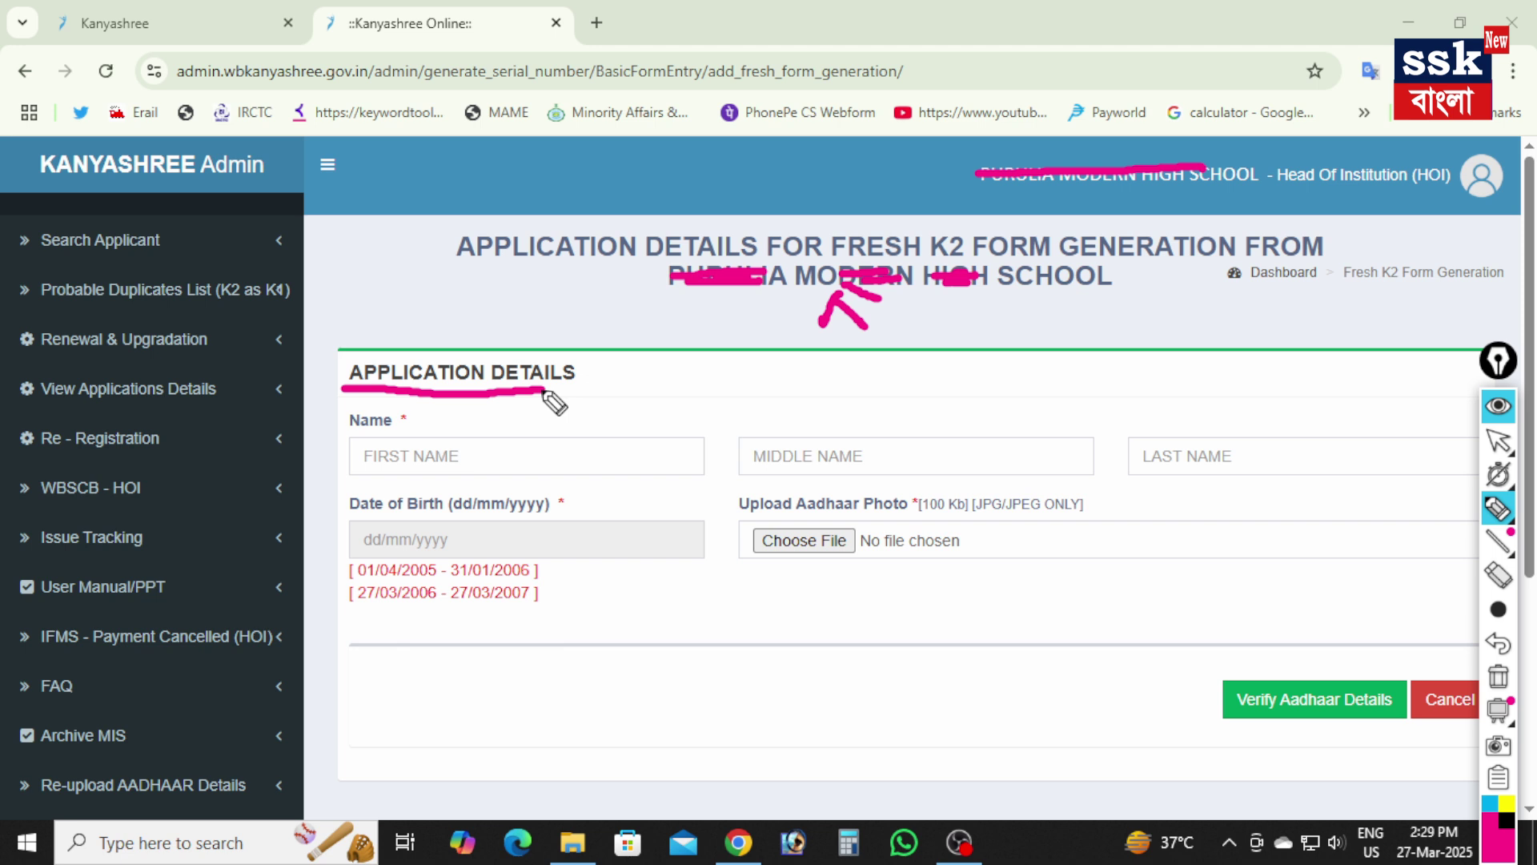
left_click(478, 449)
left_click_drag(478, 451, 590, 395)
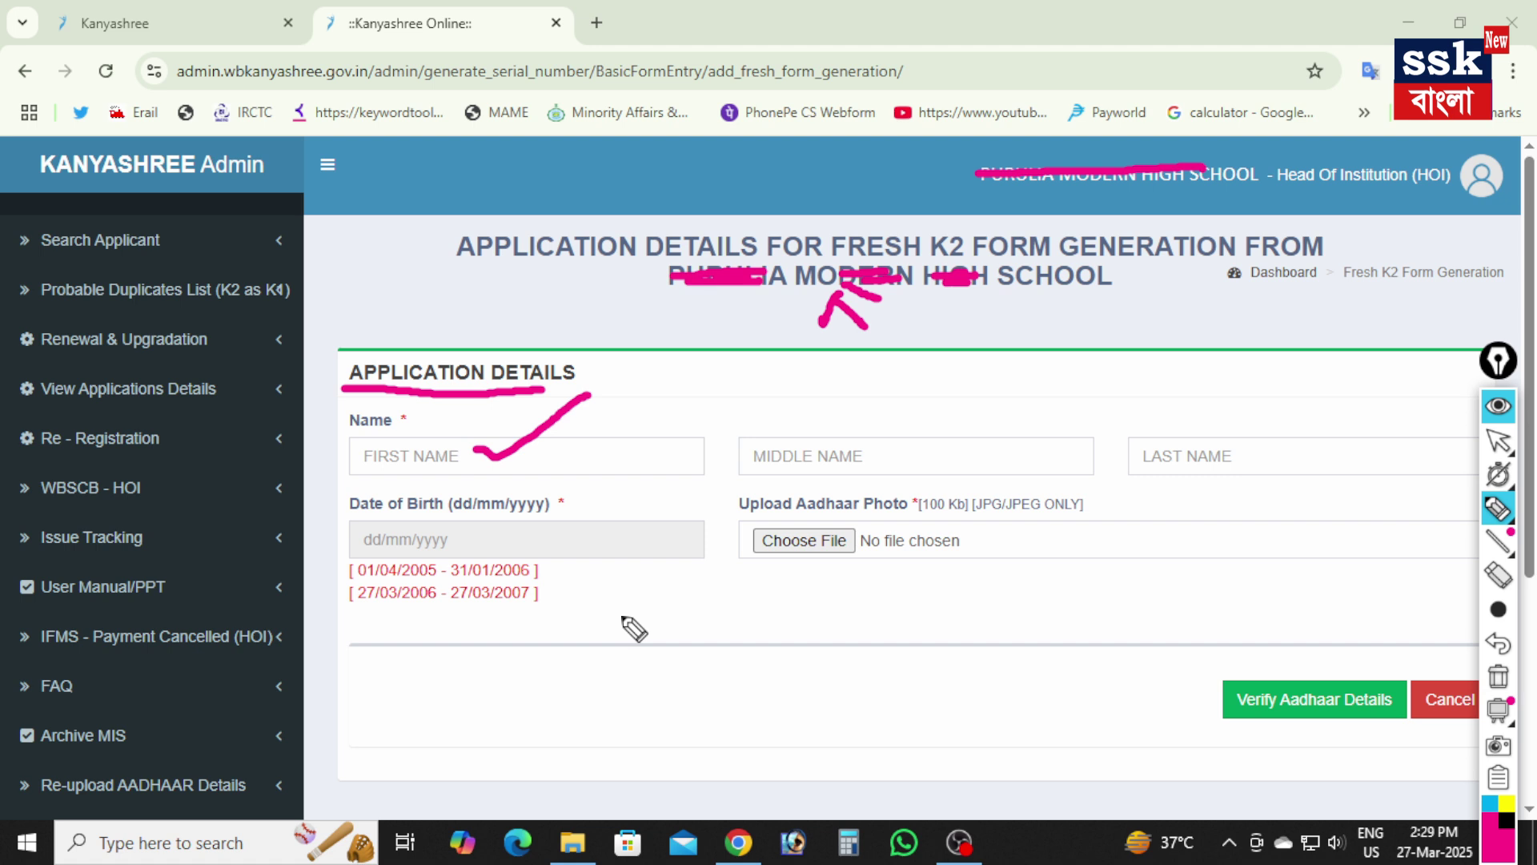
left_click(824, 422)
left_click_drag(824, 422, 891, 397)
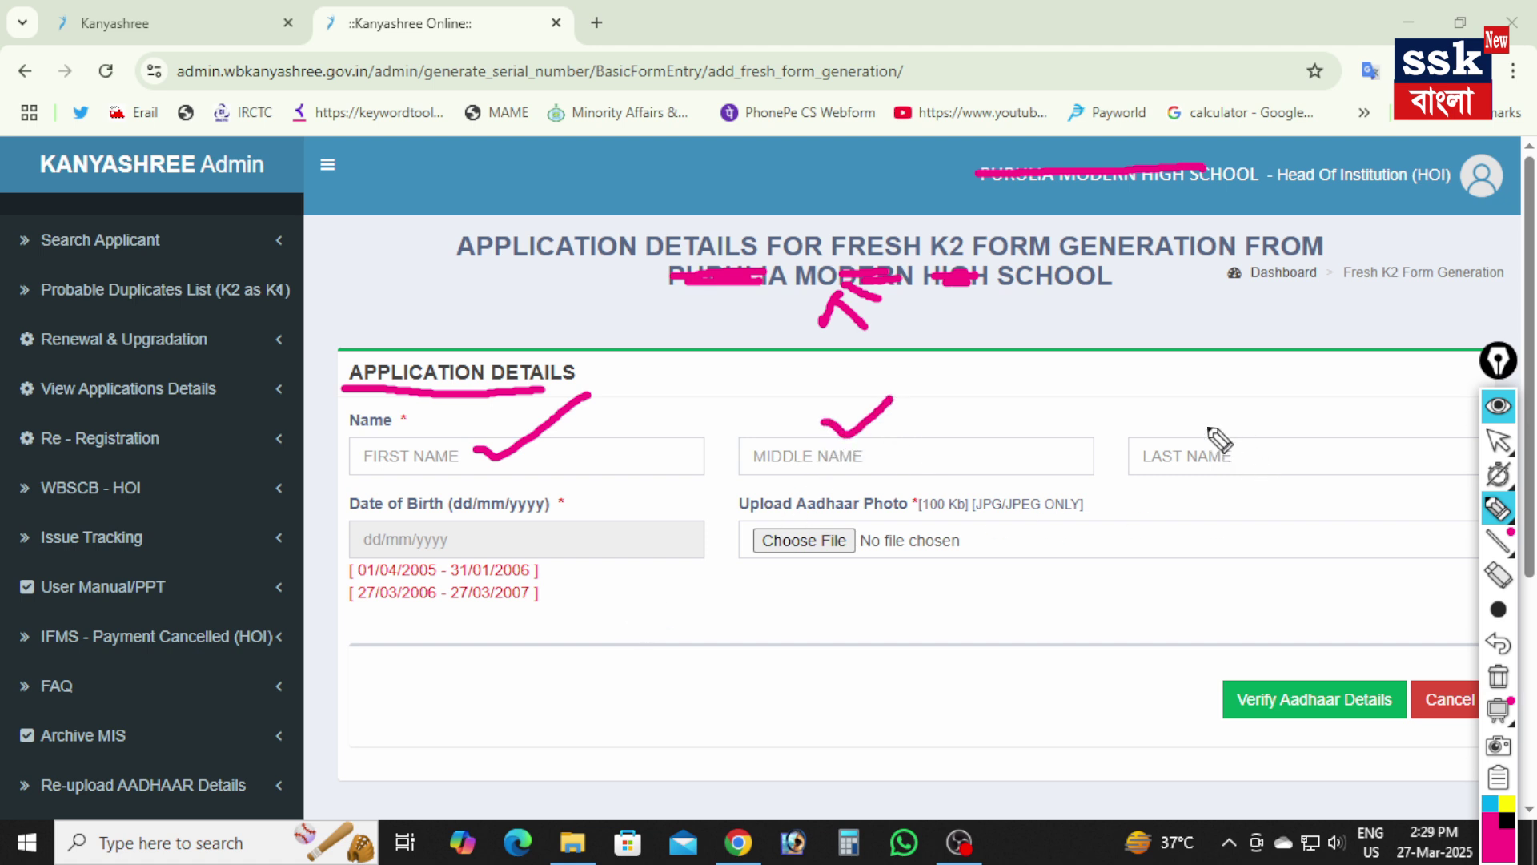
left_click_drag(1190, 425, 1251, 400)
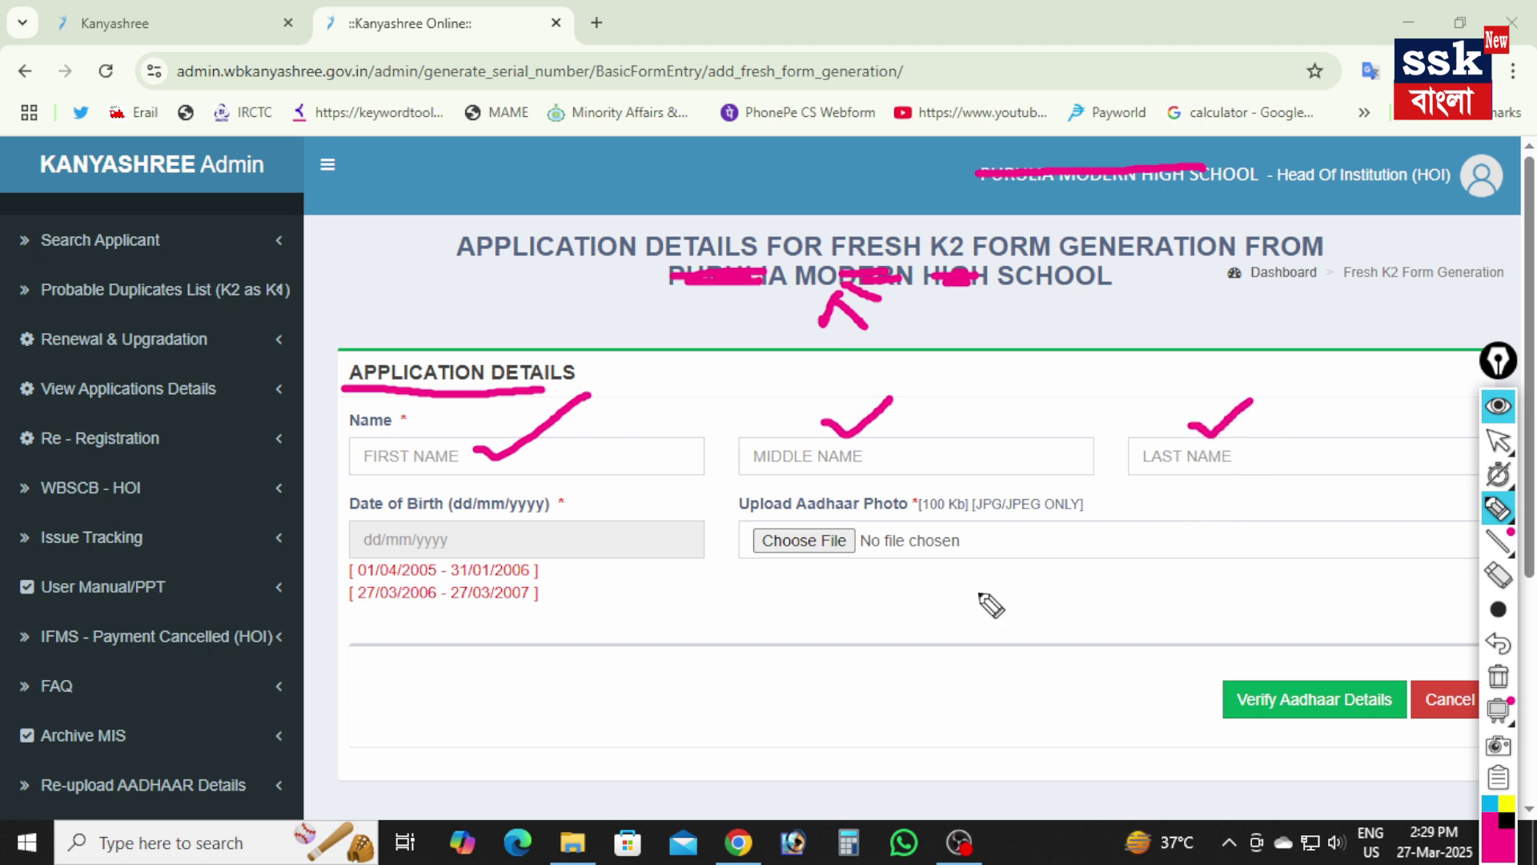
mouse_move(573, 502)
left_mouse_down()
mouse_move(594, 512)
mouse_move(634, 490)
left_mouse_up()
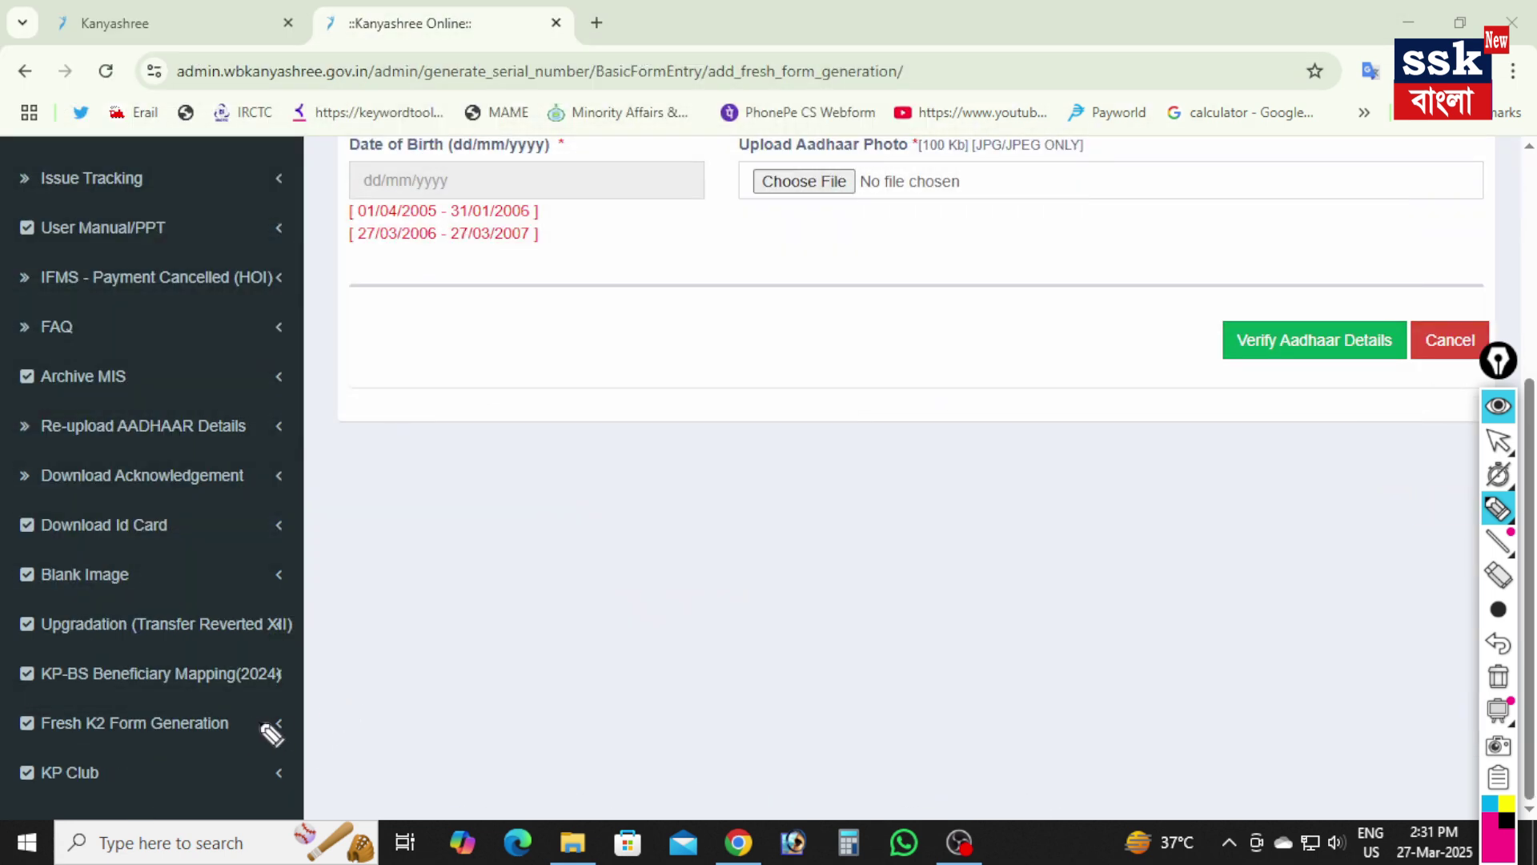
Expand Fresh K2 Form Generation again after ticking it with the pen, and tick Send Online Request to DPMU
left_click_drag(255, 722, 336, 674)
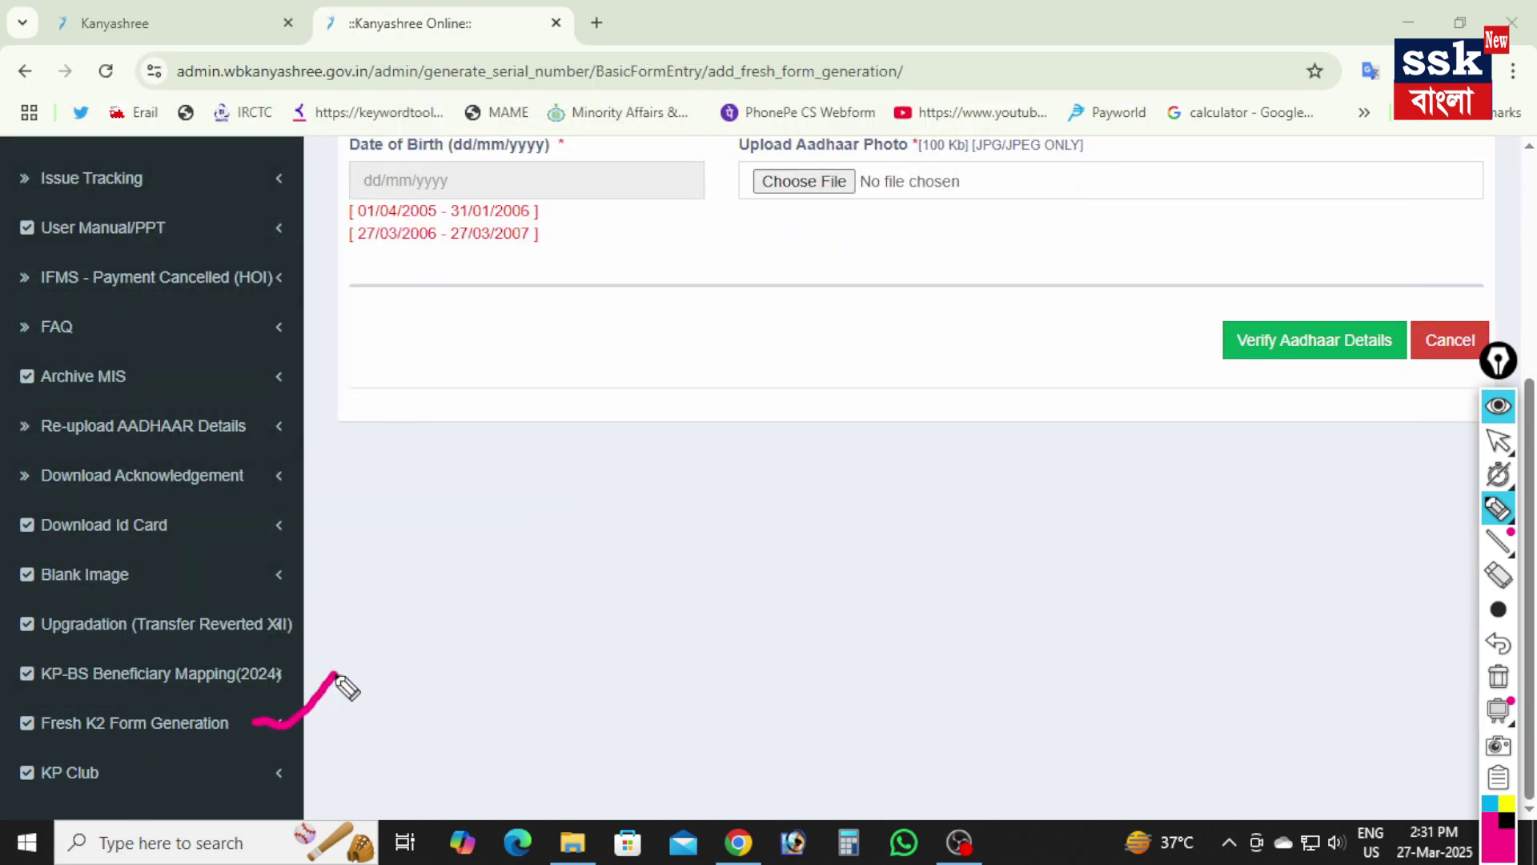
left_click(184, 732)
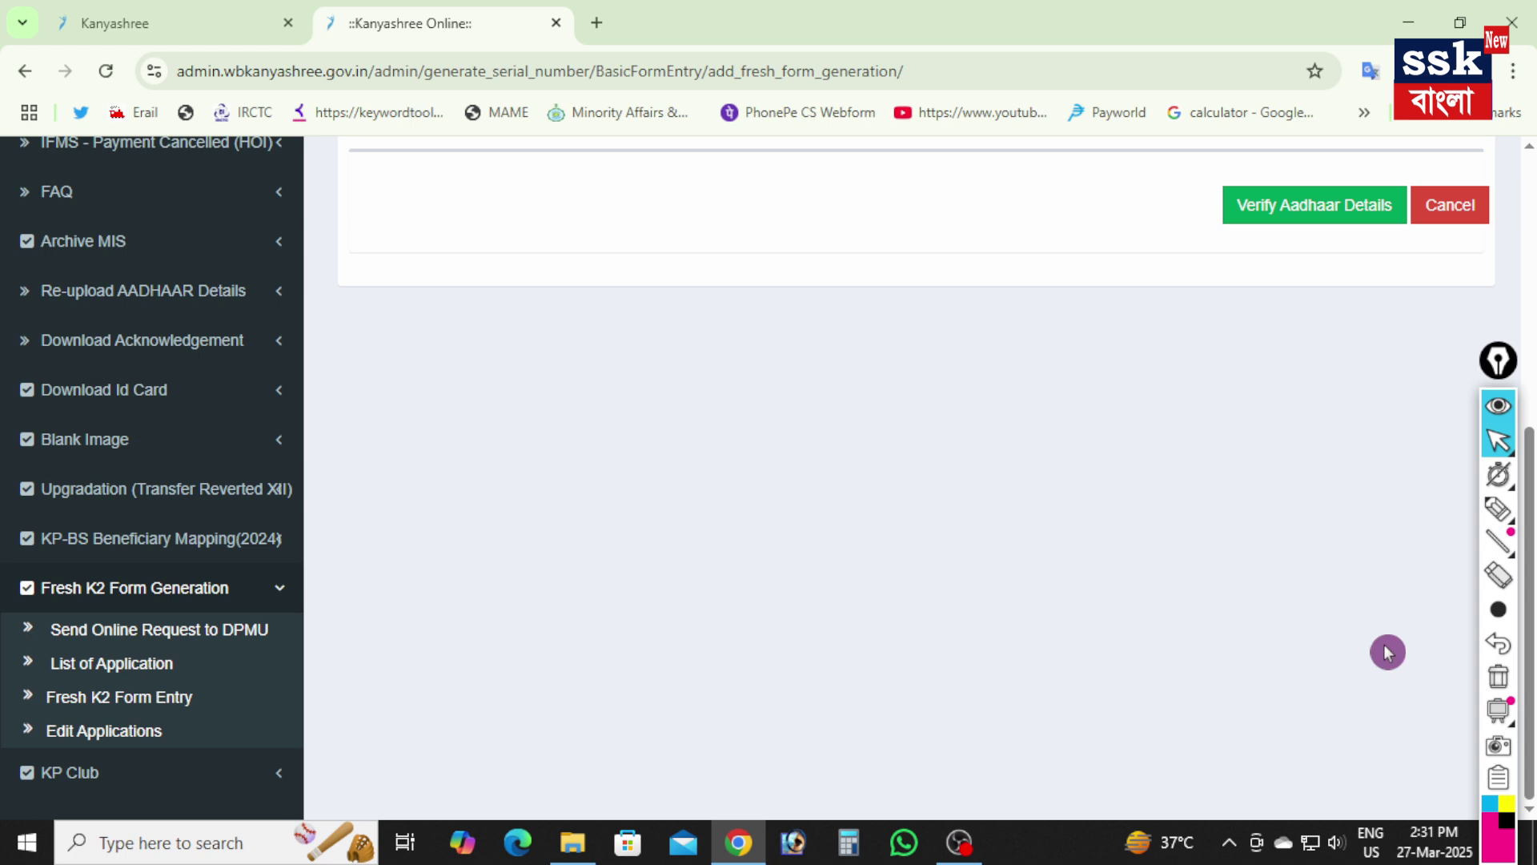
left_click(1361, 541)
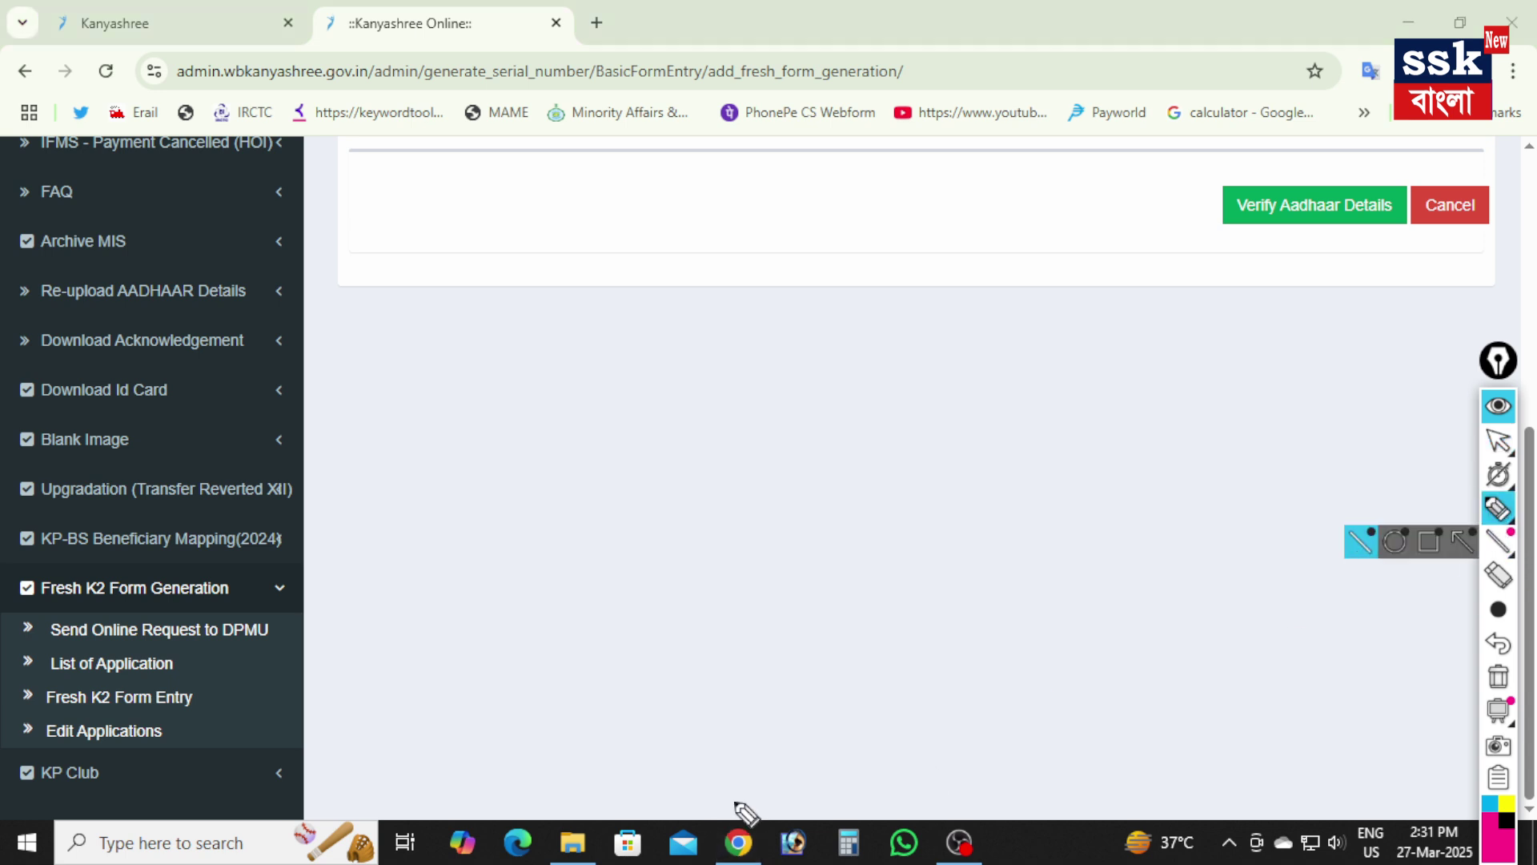
left_click_drag(284, 625, 378, 569)
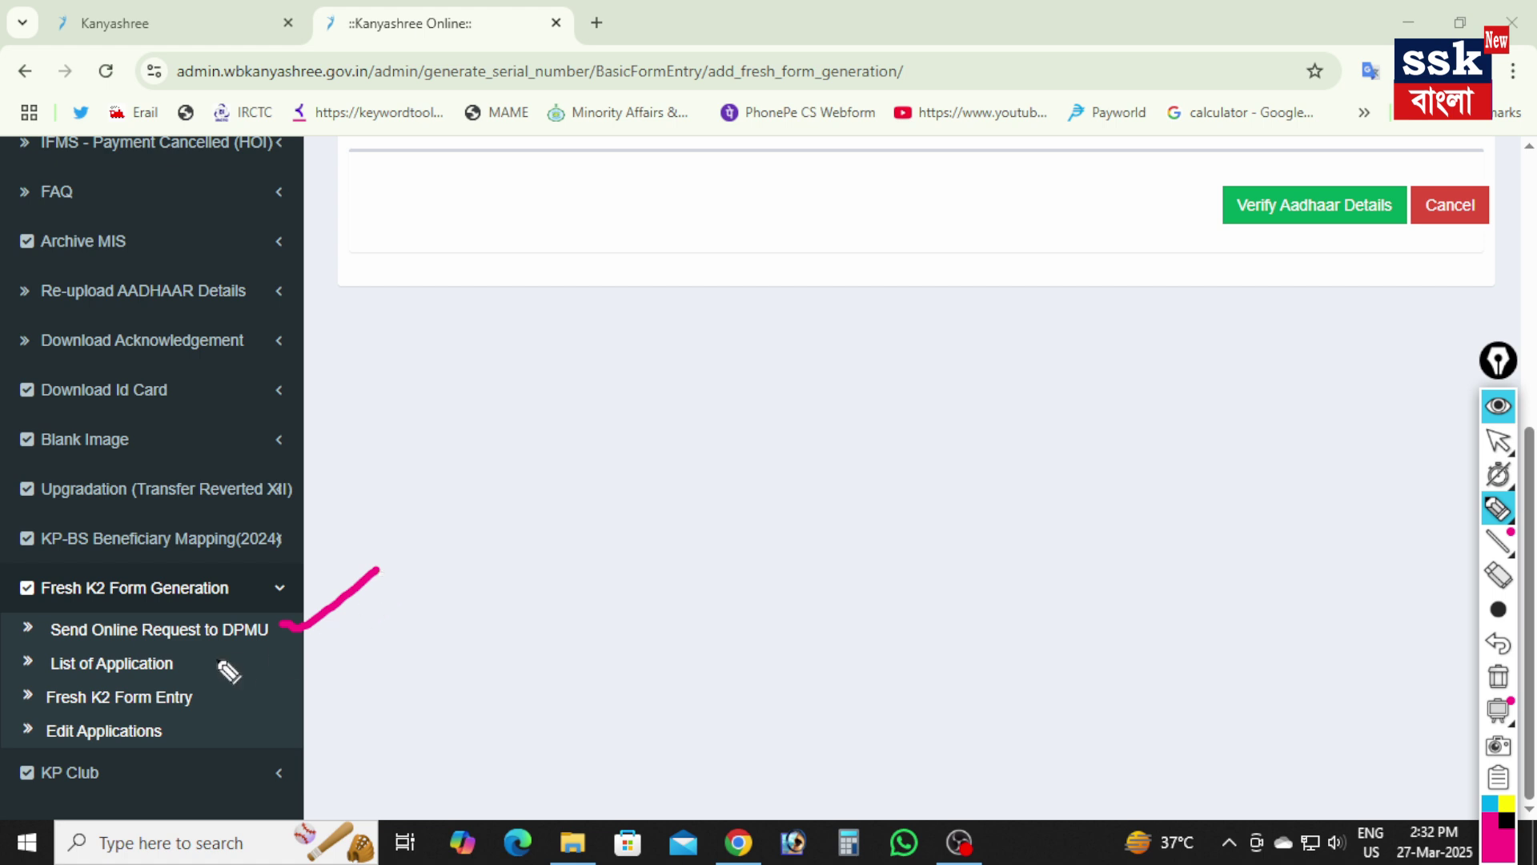
Tick List of Application on both sides with the pen and open its page
left_click_drag(184, 666, 234, 660)
left_click_drag(12, 669, 51, 657)
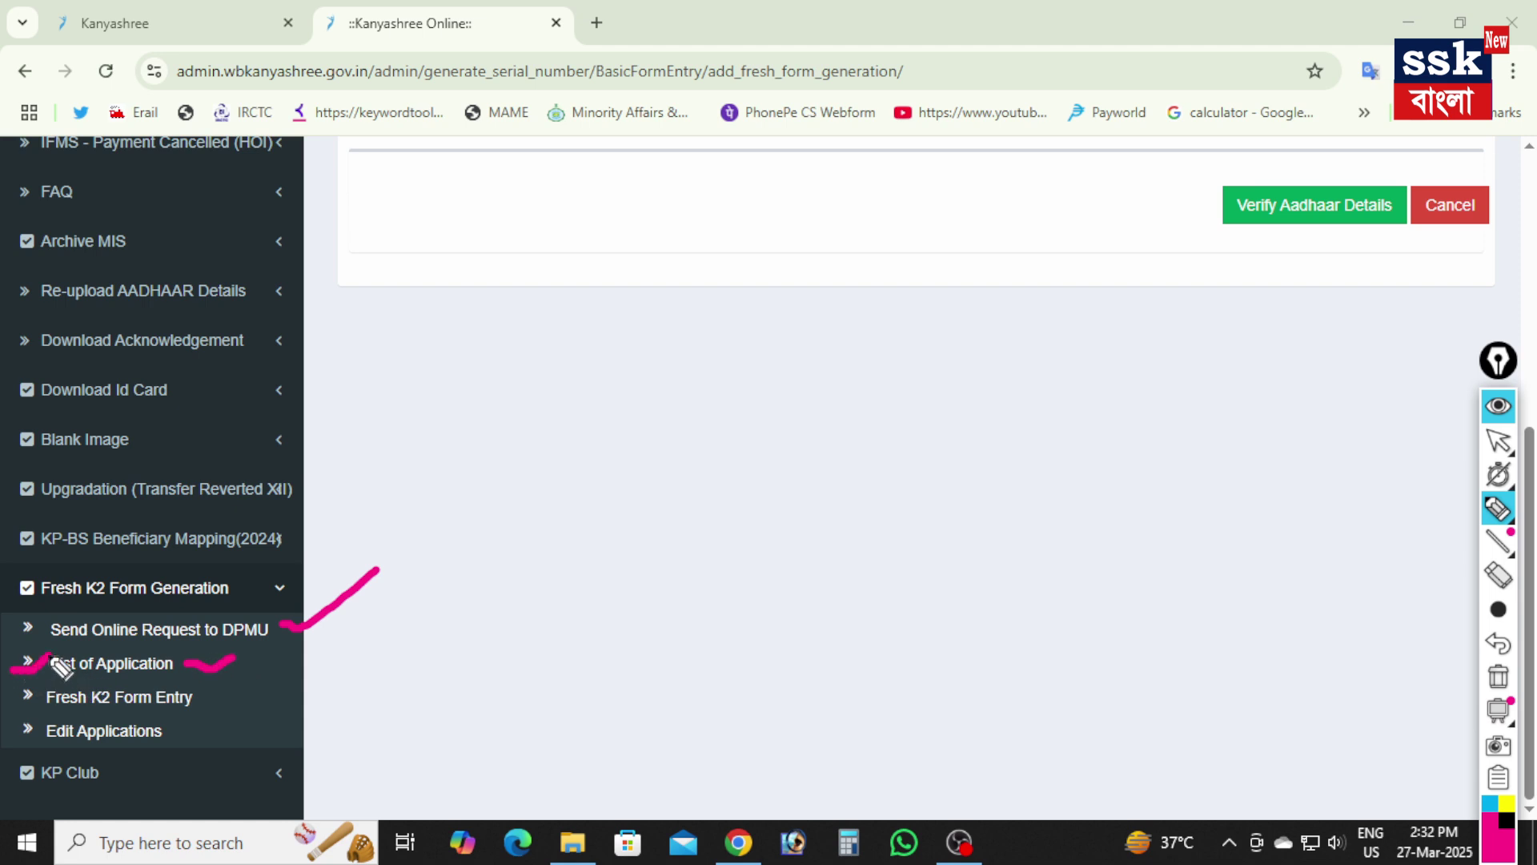
left_click(54, 682)
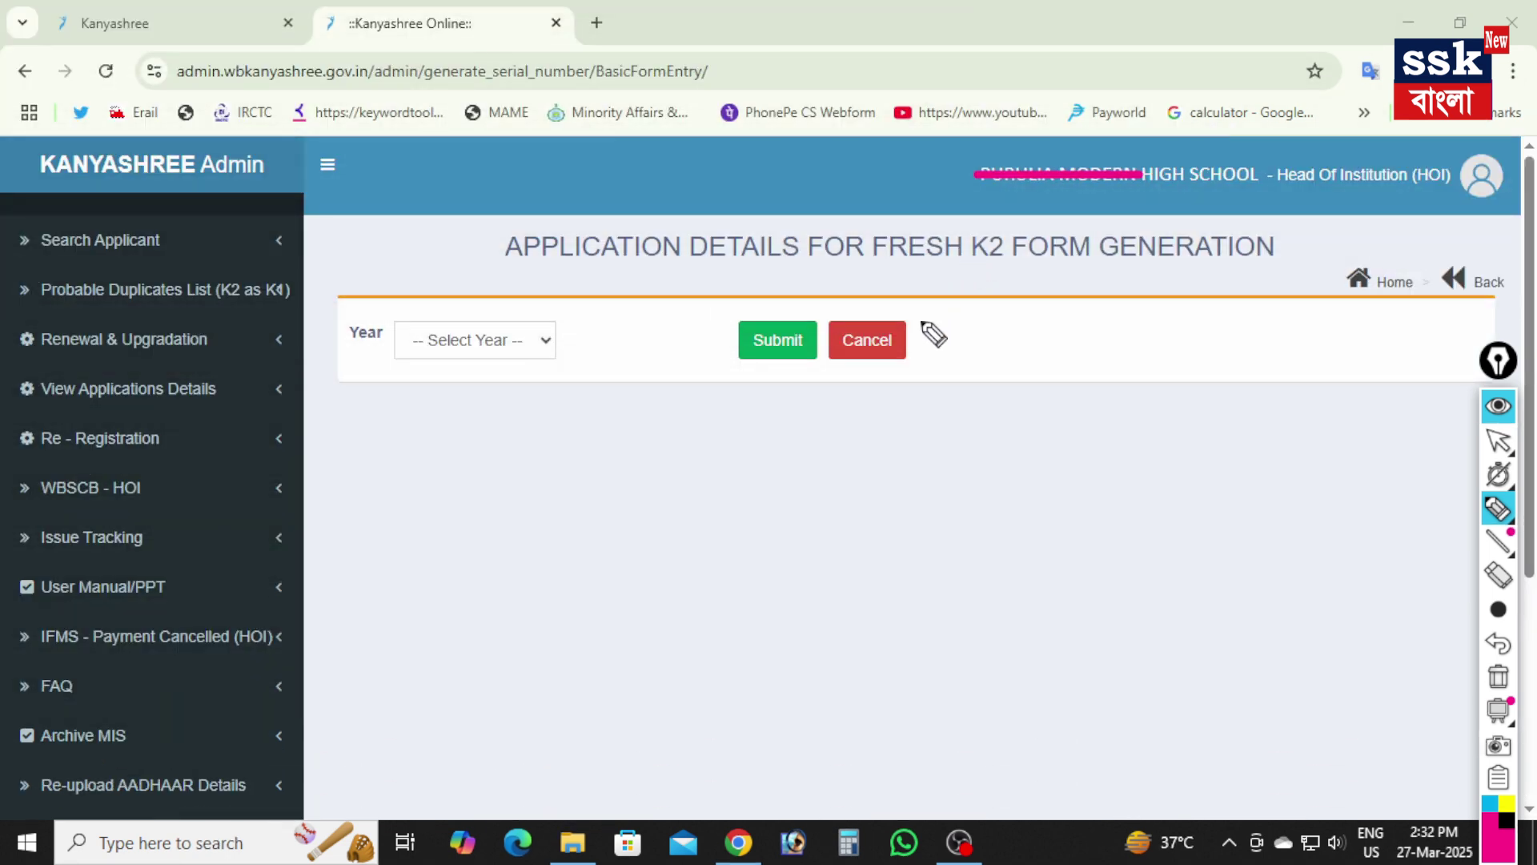
Underline the Application Details for Fresh K2 Form Generation title with the pen and tick the Year label and its selection field
left_click_drag(513, 271, 1260, 267)
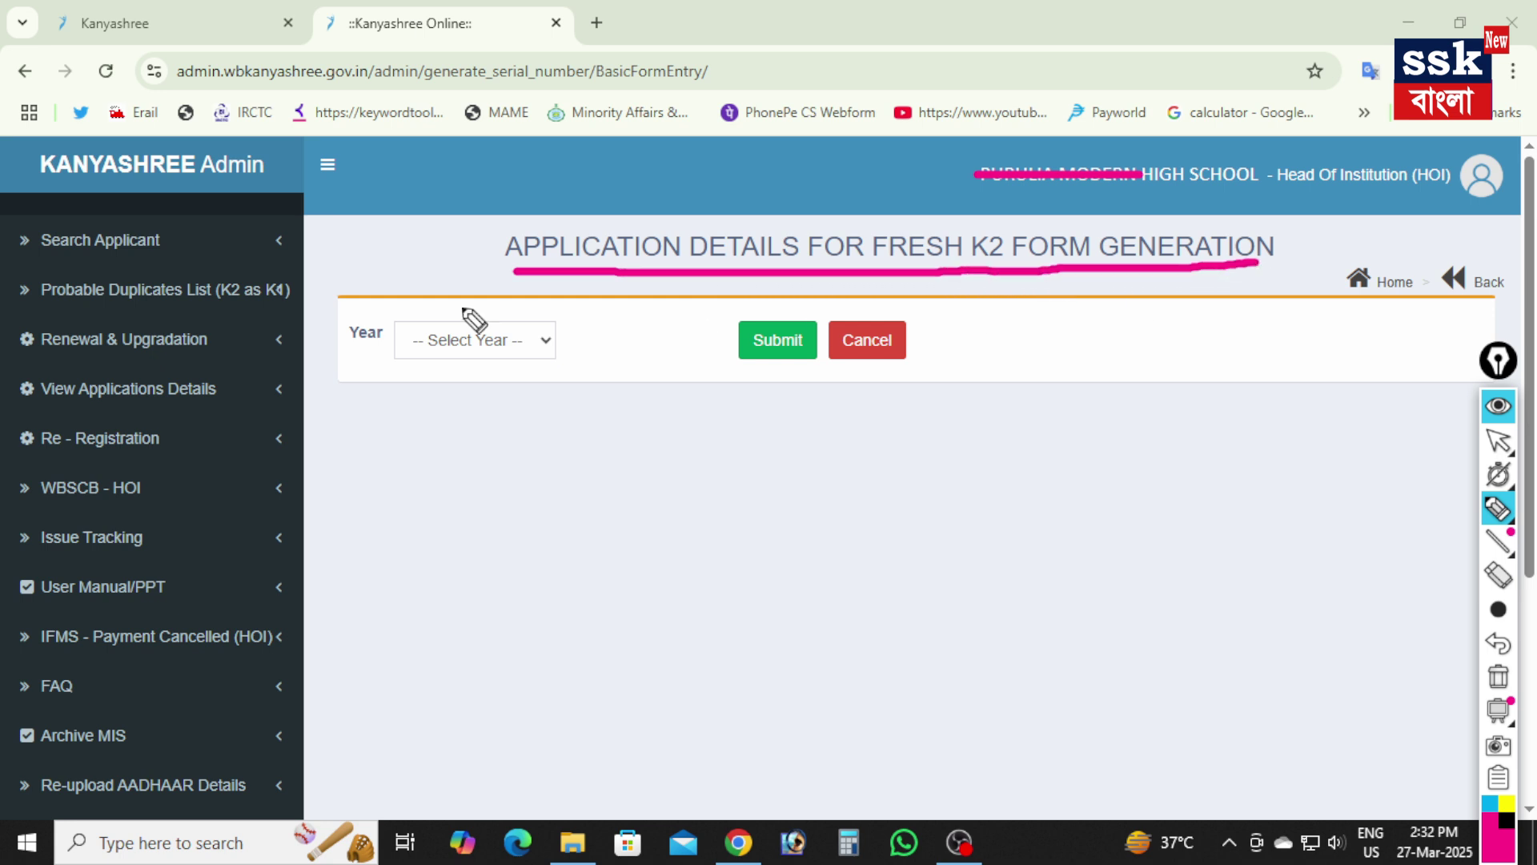
mouse_move(338, 332)
left_mouse_down()
mouse_move(376, 334)
mouse_move(396, 302)
left_mouse_up()
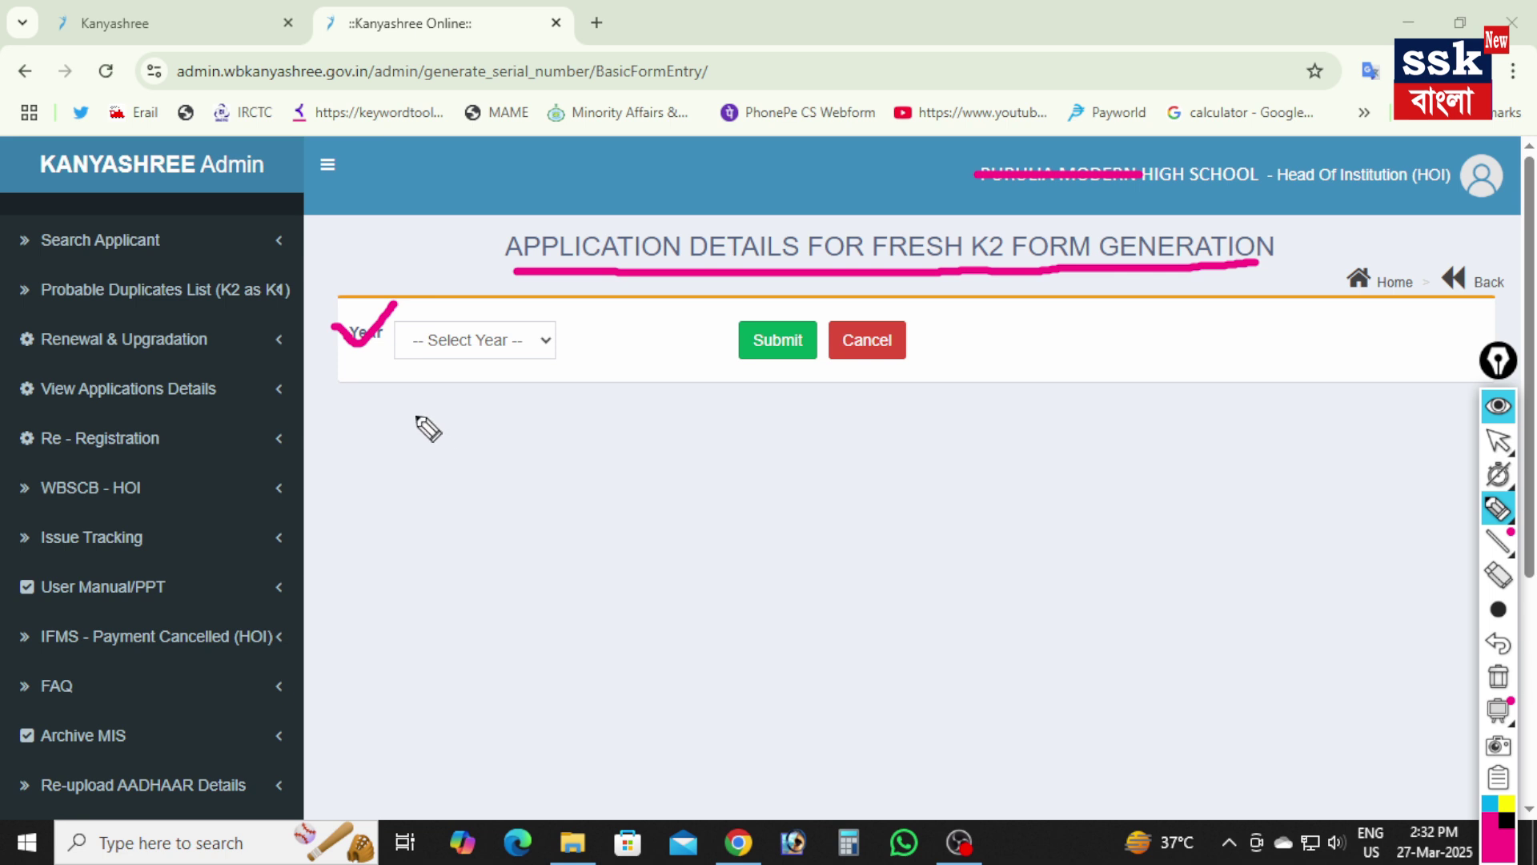
left_click_drag(447, 308, 490, 290)
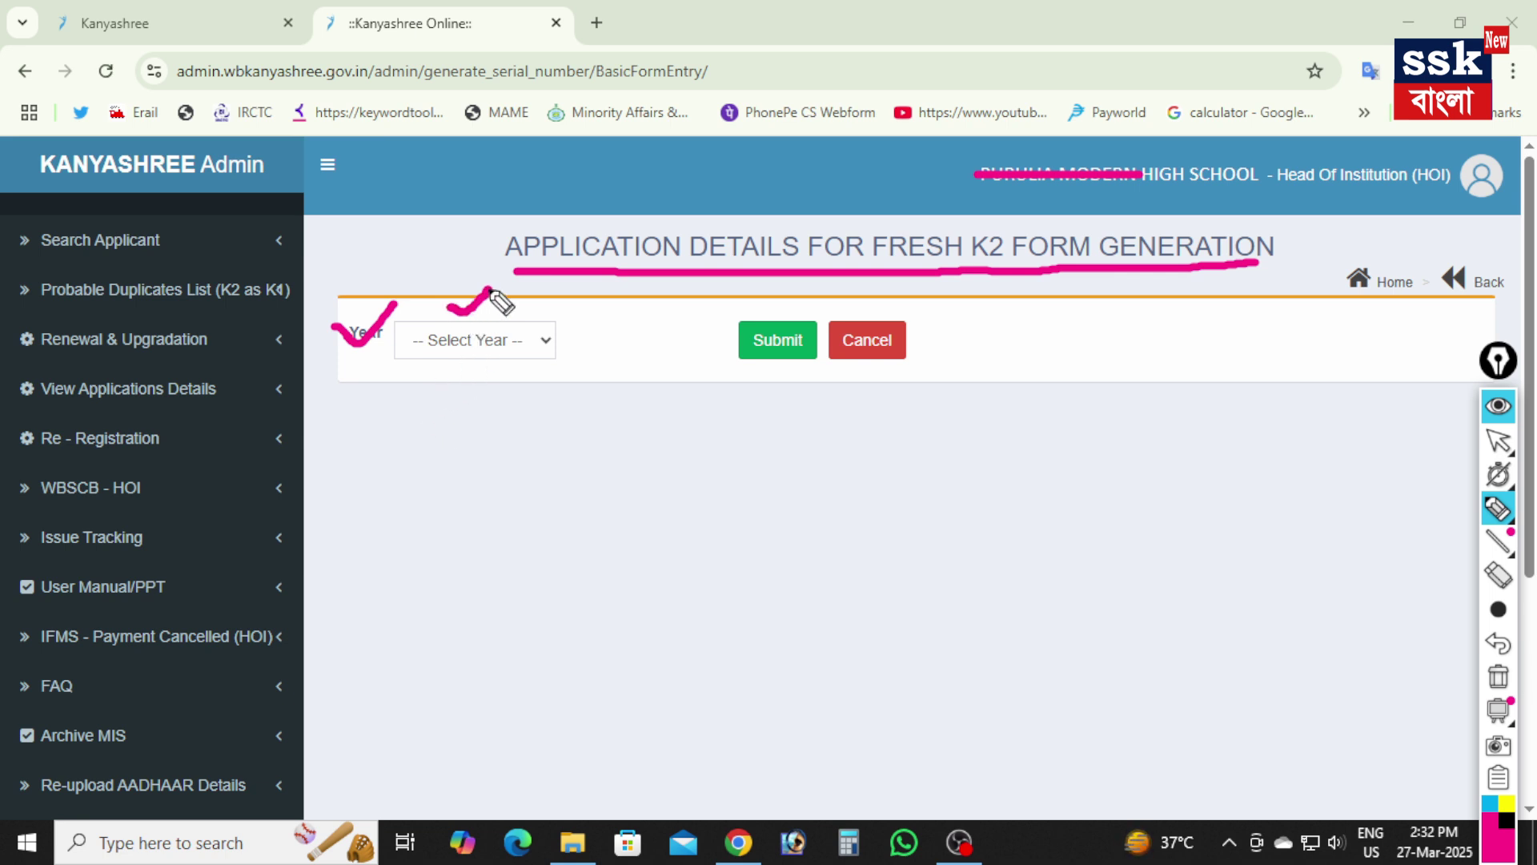
left_click_drag(561, 343, 606, 316)
Set the application list's year to 2024 - 25 and submit the search
key("ctrl+shift+1")
left_click(532, 351)
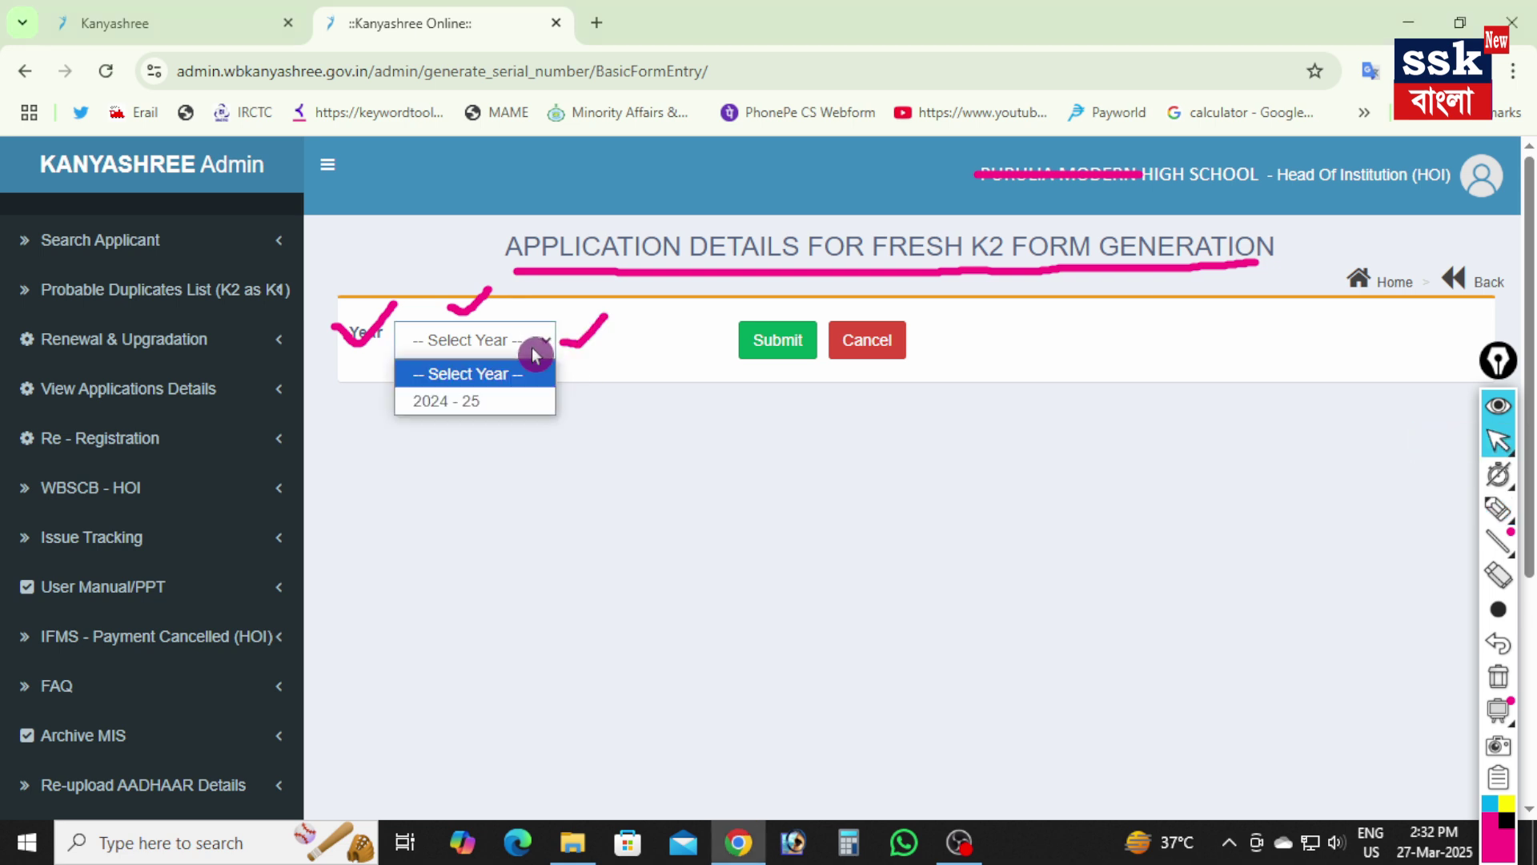
left_click(459, 402)
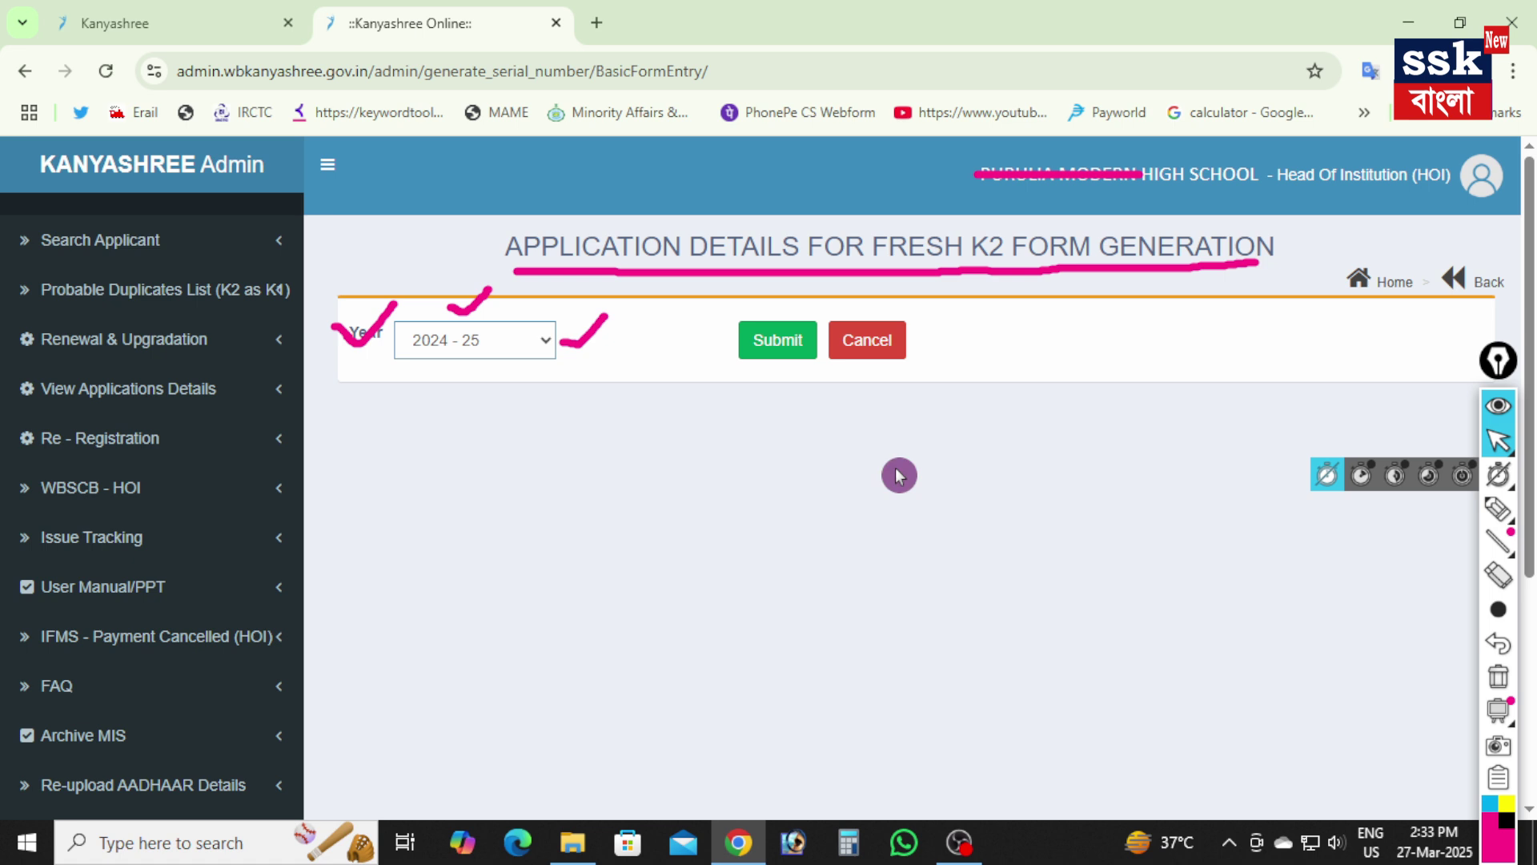
left_click(761, 349)
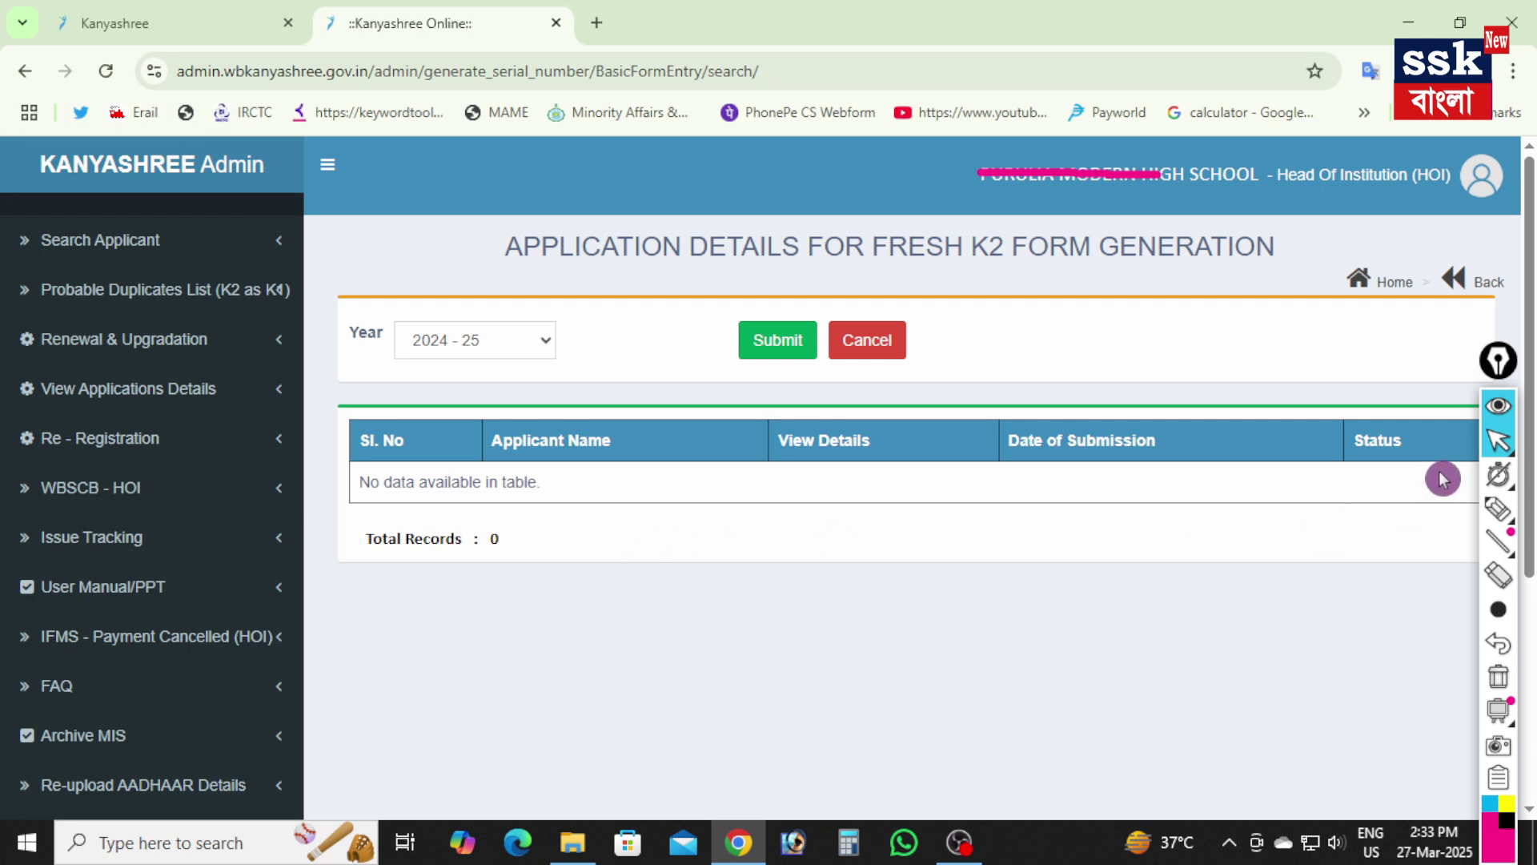
Tick the Sl. No, Applicant Name, View Details, Date of Submission and Status column headings with the pen
left_click(1506, 524)
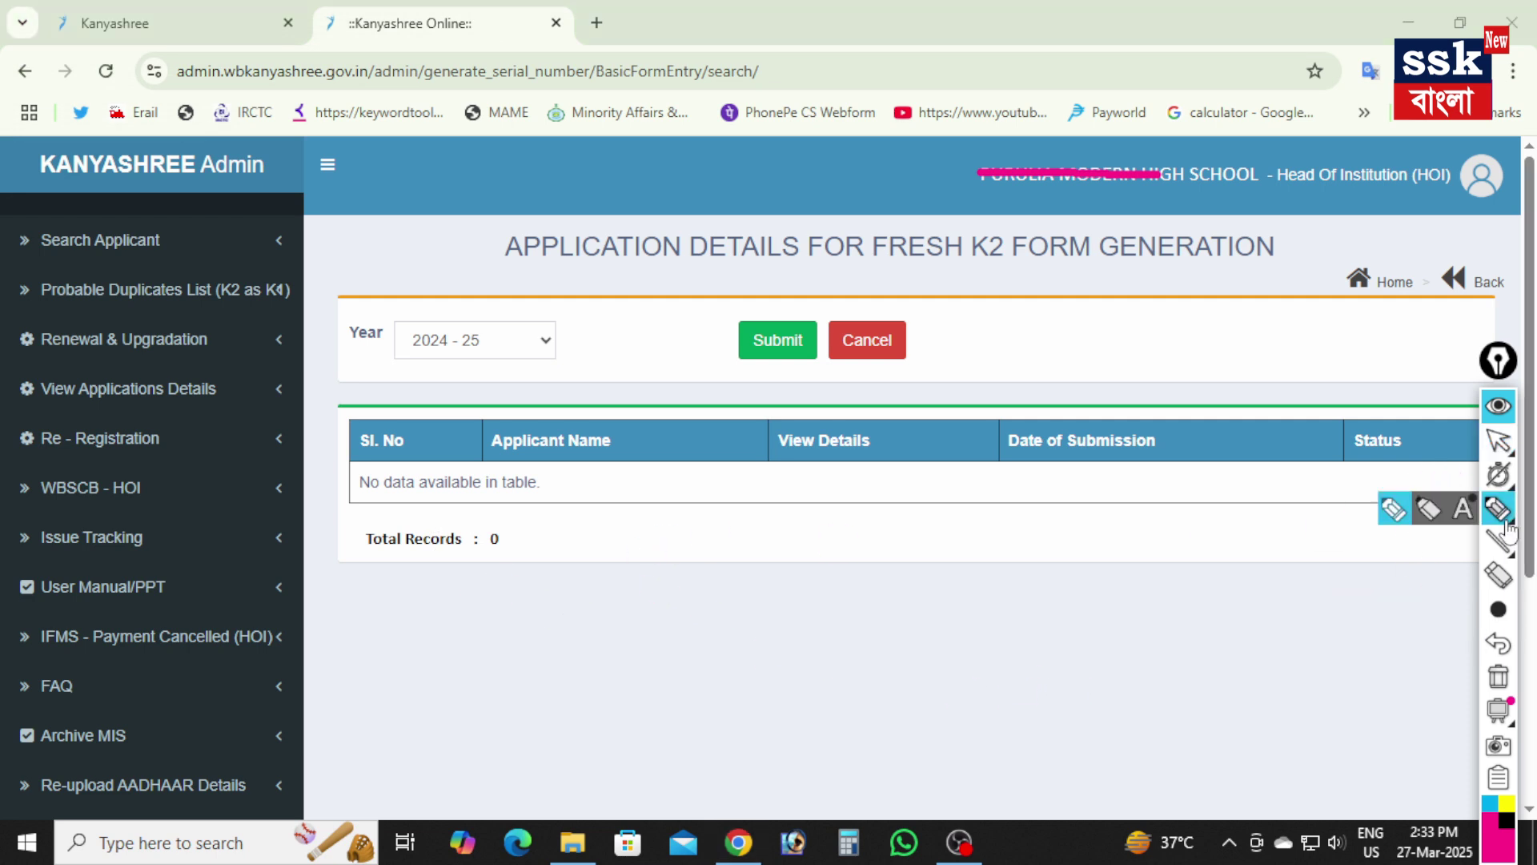
mouse_move(376, 405)
left_mouse_down()
mouse_move(400, 416)
mouse_move(431, 377)
left_mouse_up()
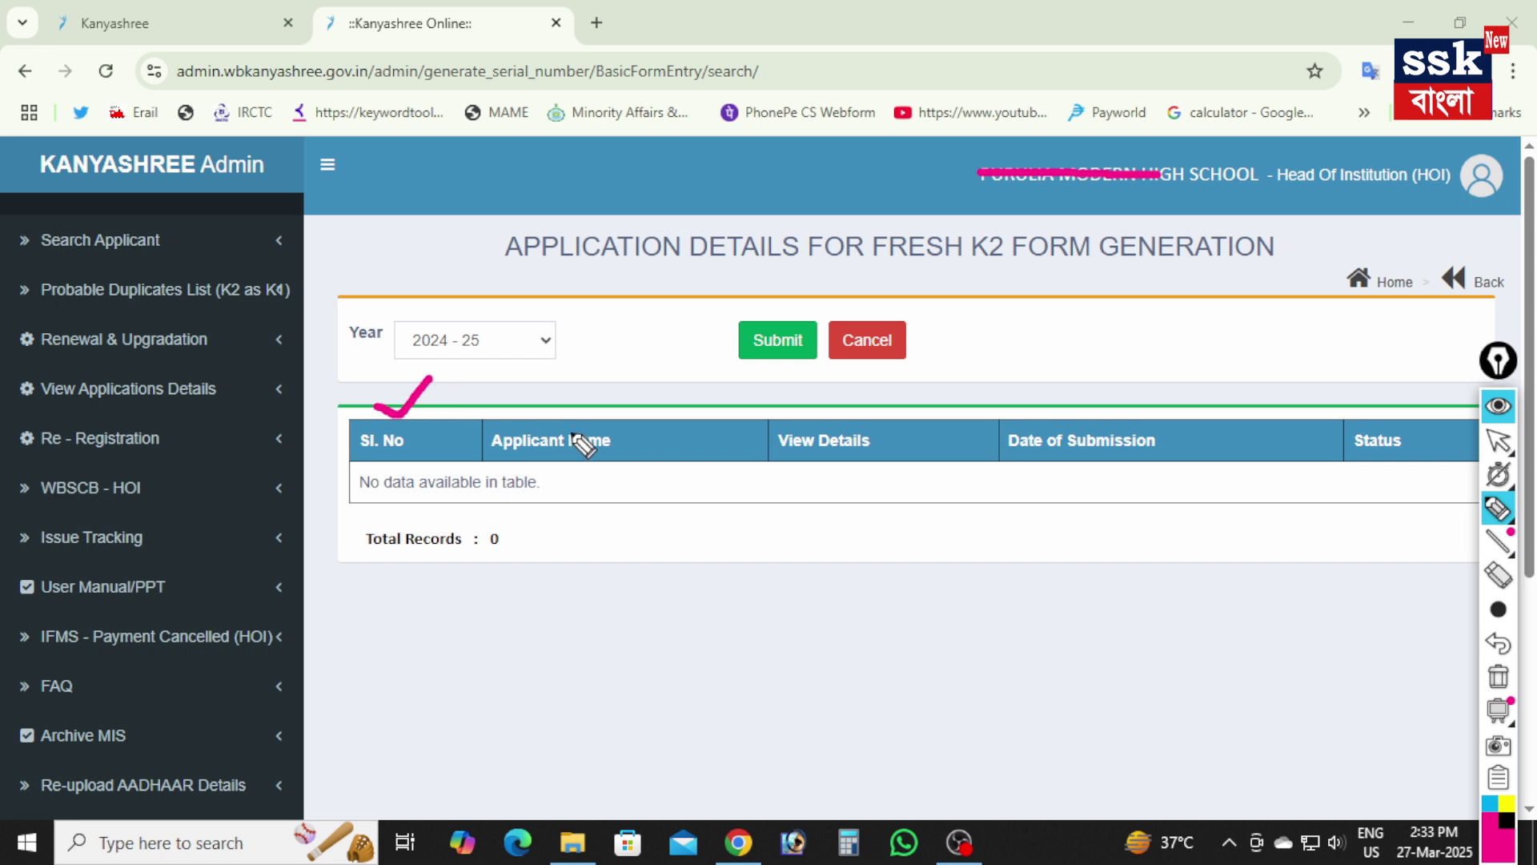
left_click_drag(547, 412, 598, 393)
mouse_move(795, 408)
left_mouse_down()
mouse_move(821, 421)
mouse_move(875, 377)
left_mouse_up()
left_click_drag(1041, 406, 1093, 391)
mouse_move(1363, 412)
left_mouse_down()
mouse_move(1376, 425)
mouse_move(1416, 384)
left_mouse_up()
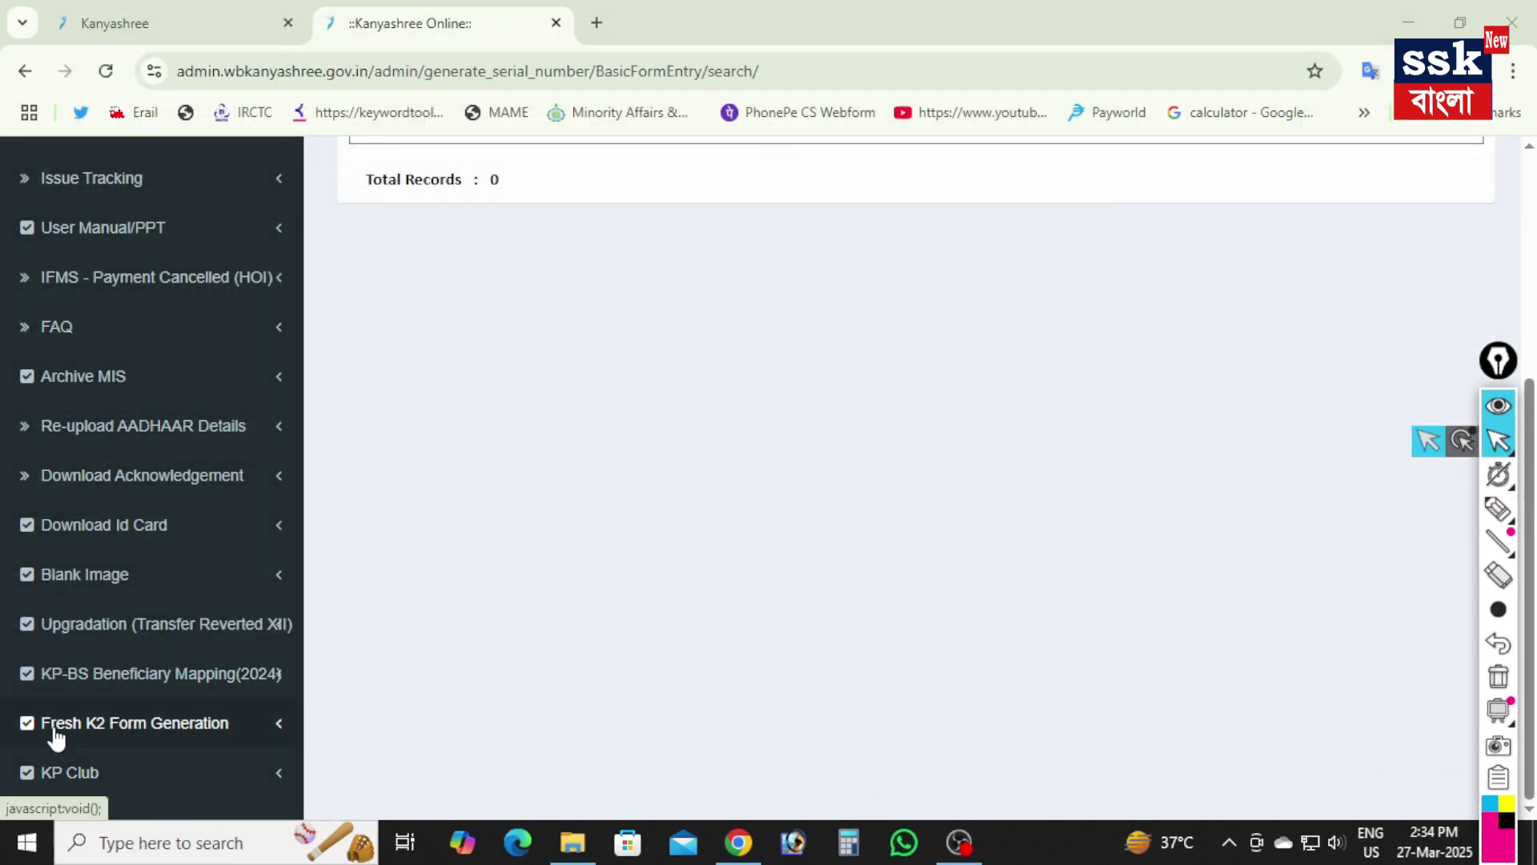
Expand Fresh K2 Form Generation, tick Fresh K2 Form Entry with the pen, and open its page
left_click(115, 735)
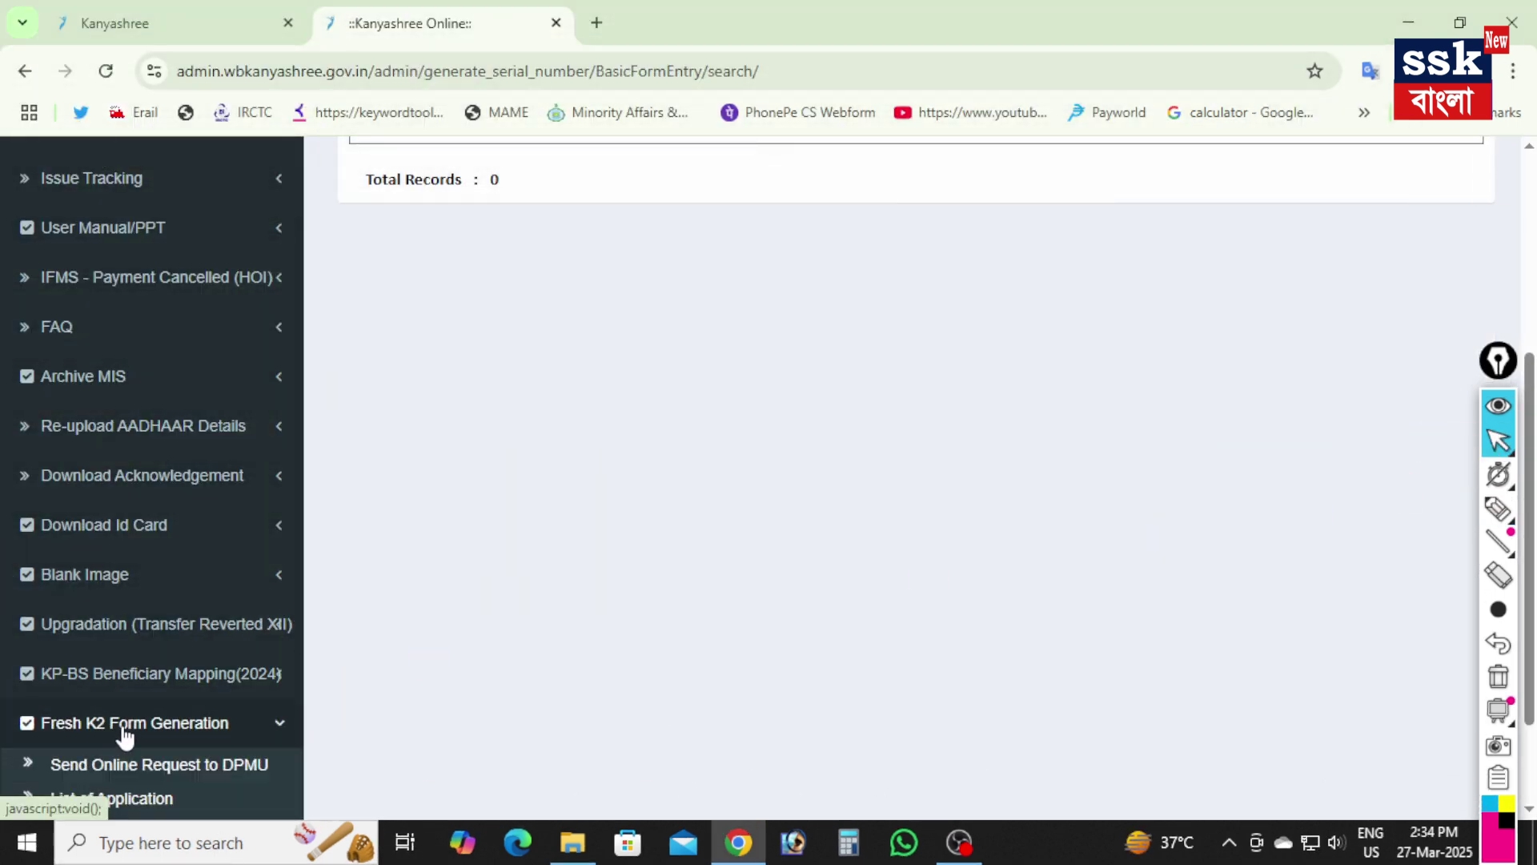
scroll(261, 723, "down", 2)
left_click(1496, 510)
left_click_drag(201, 702, 296, 686)
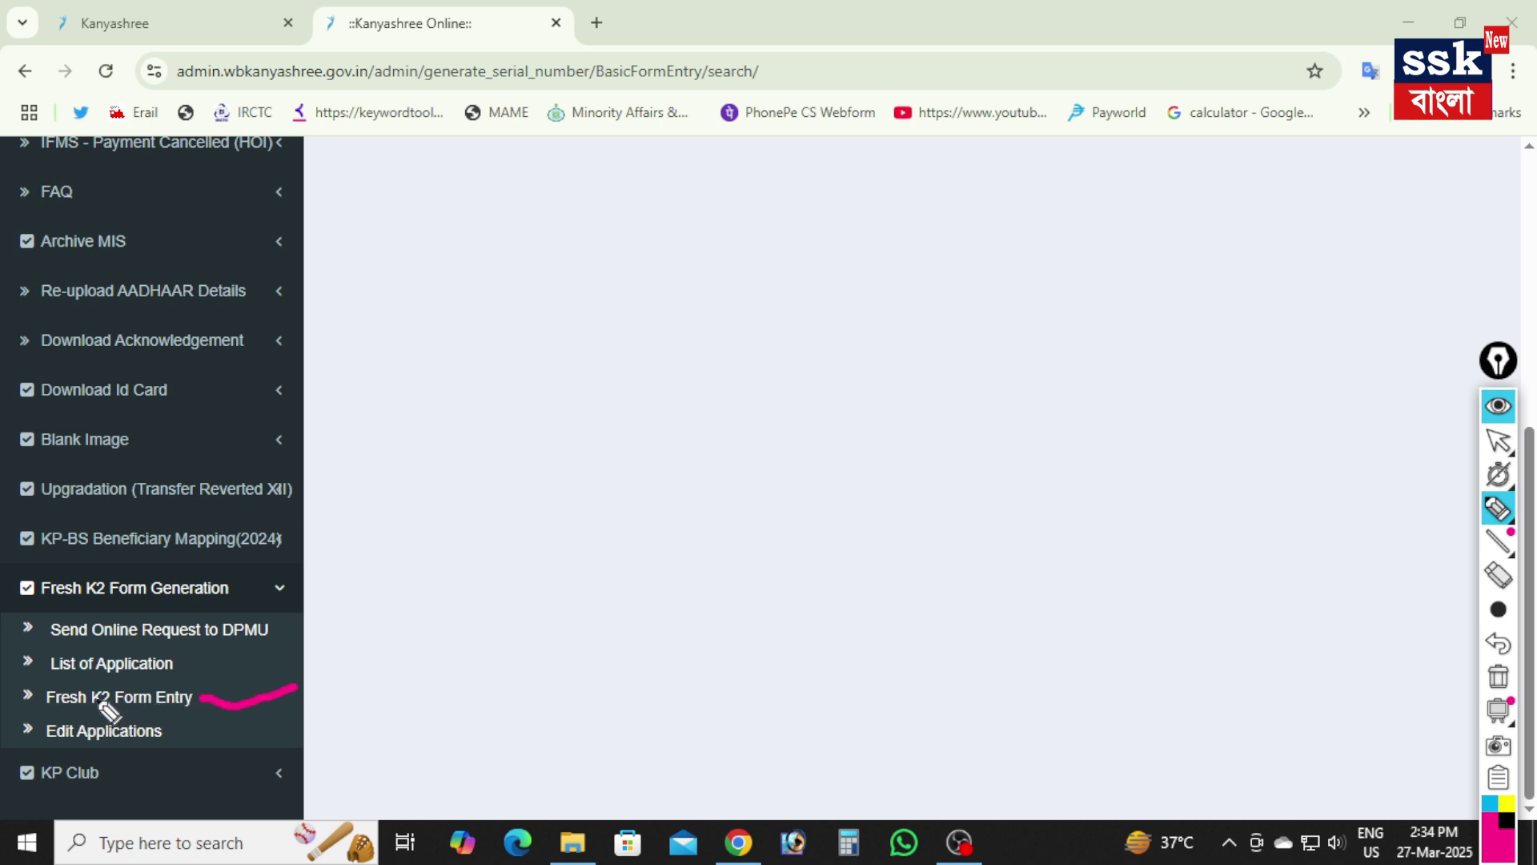
left_click(60, 701)
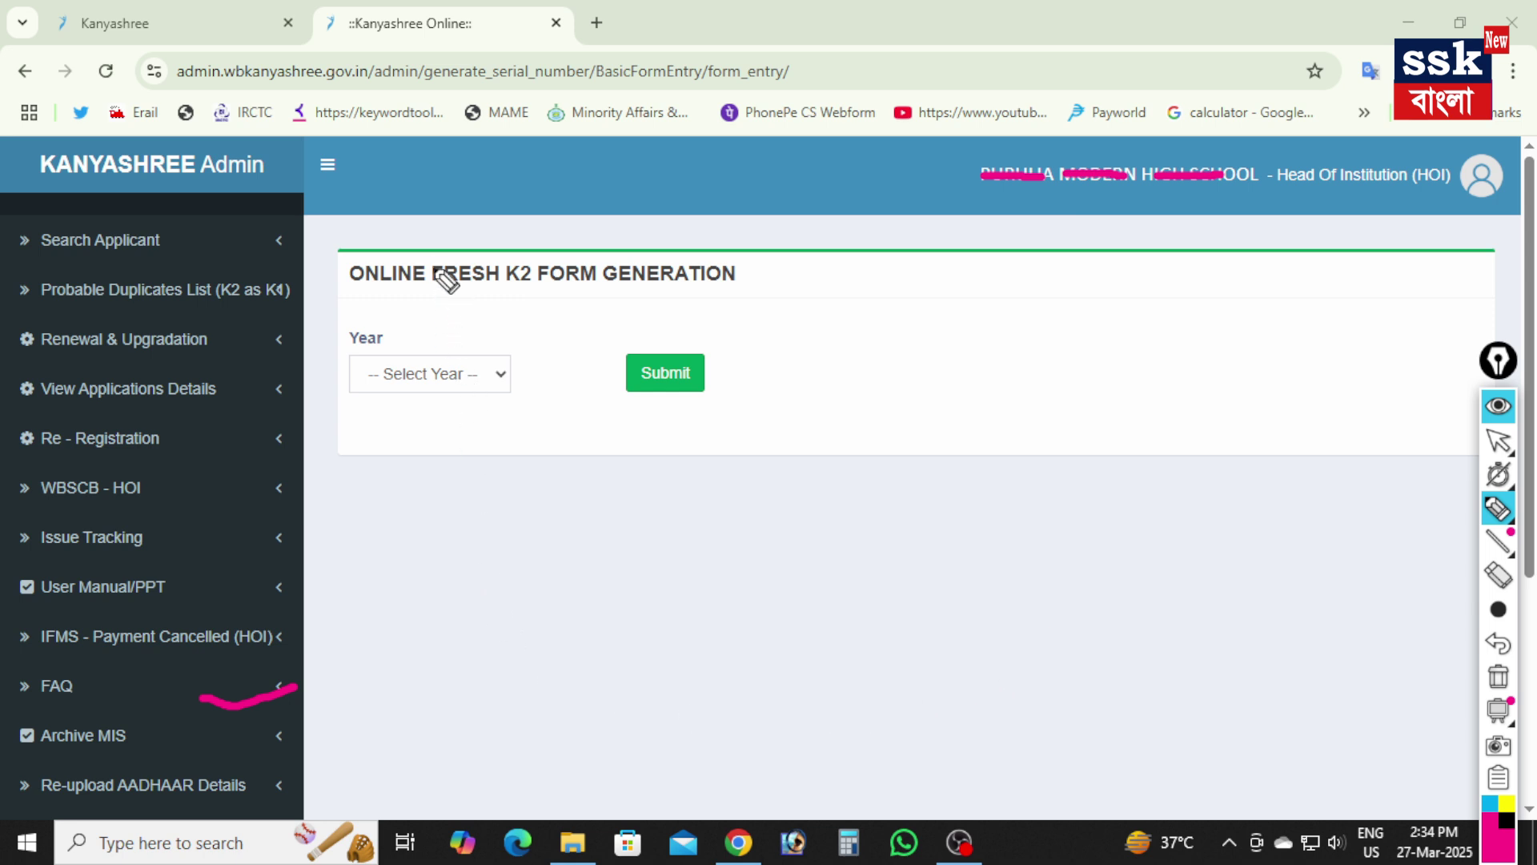
Tick the Online Fresh K2 Form Generation heading and the Year label with the pen, and set the year to 2024 - 25
left_click_drag(451, 242, 563, 225)
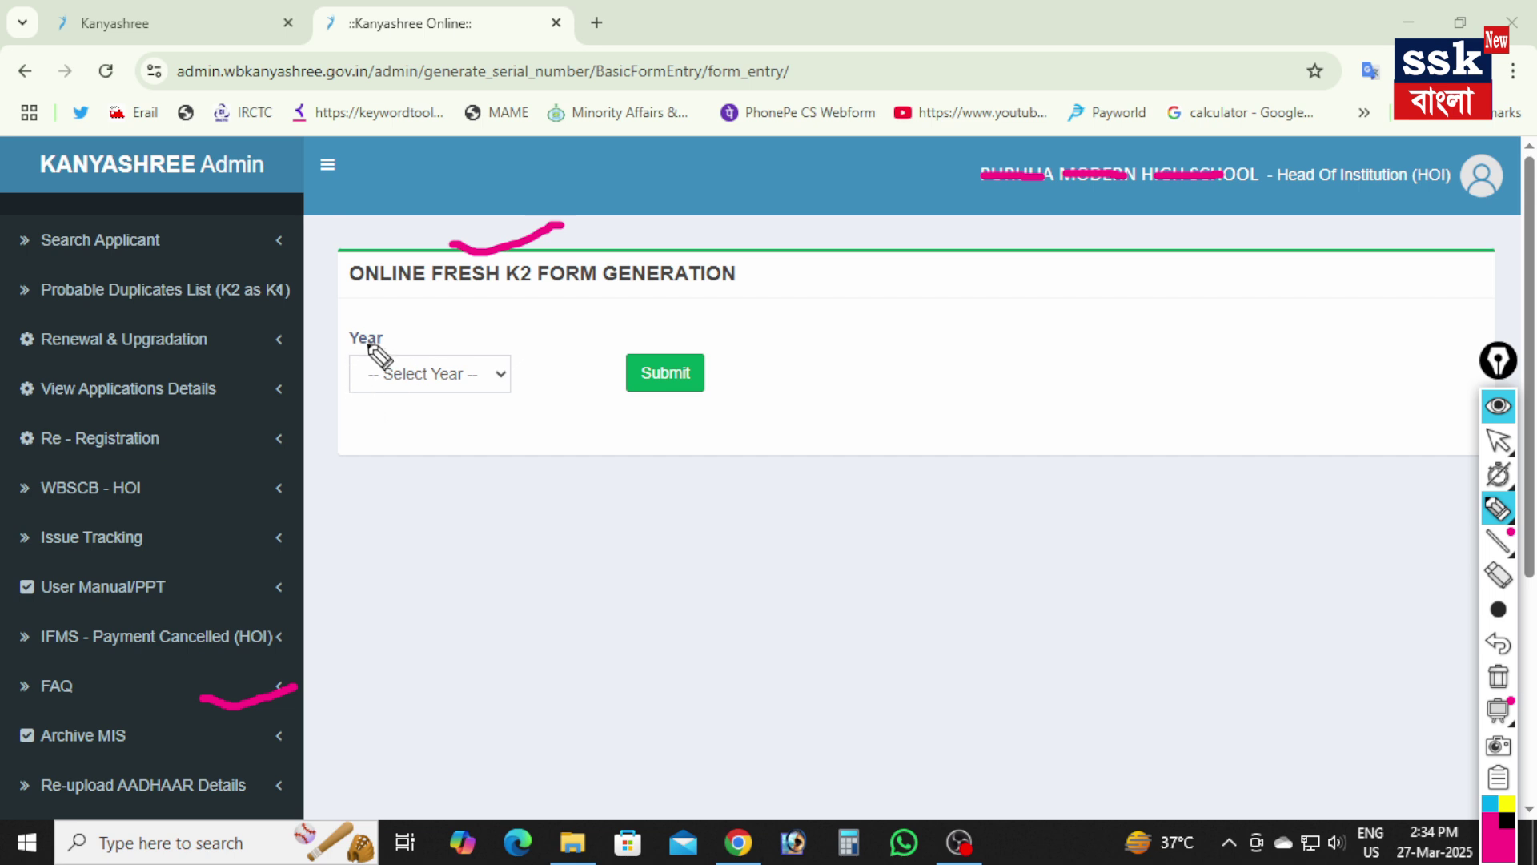
left_click_drag(359, 318, 408, 294)
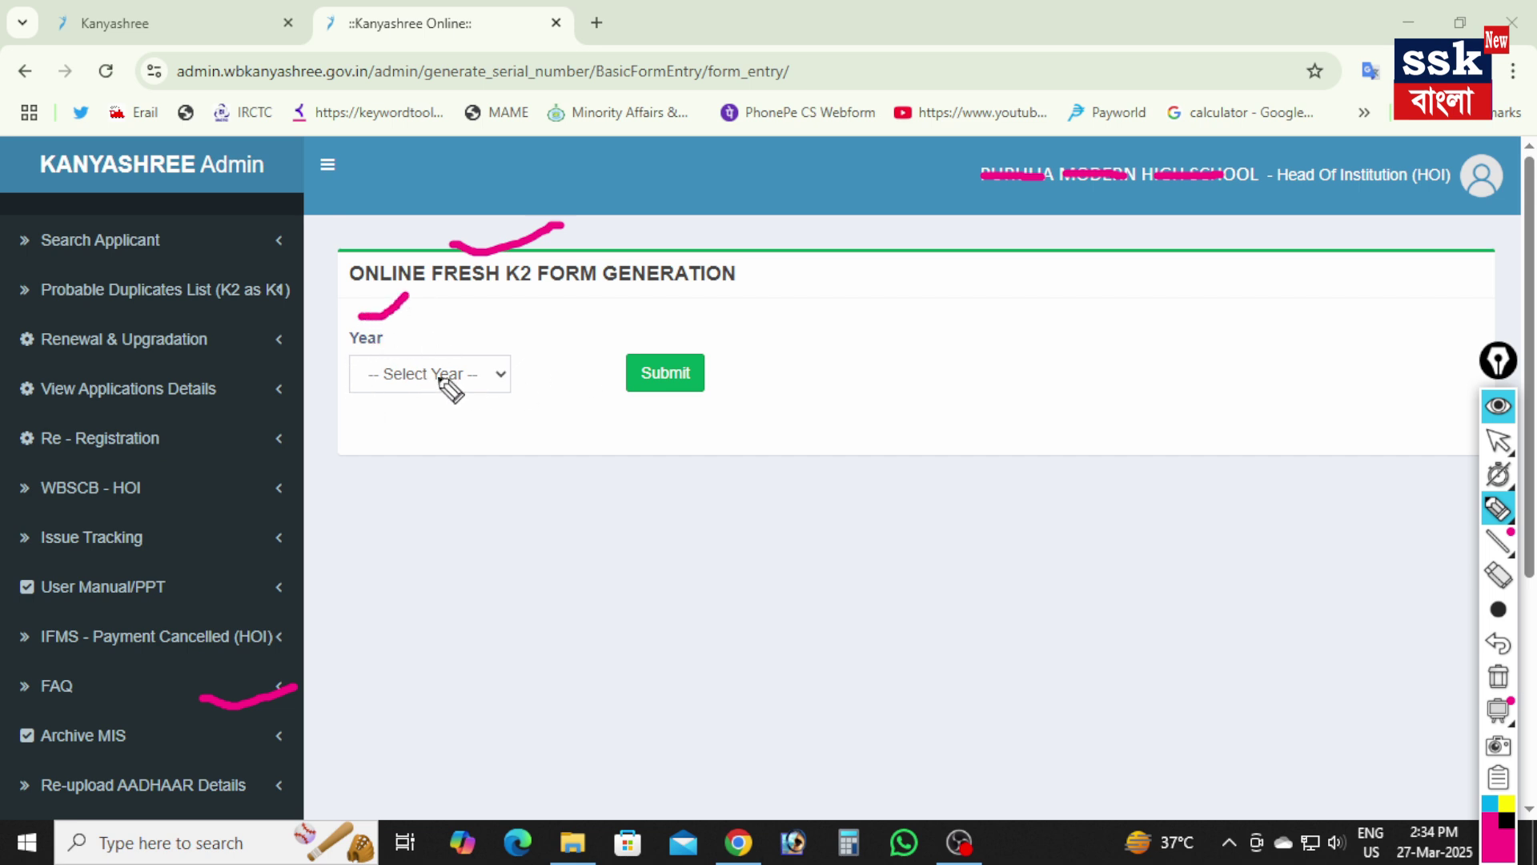
key("Escape")
left_click(502, 376)
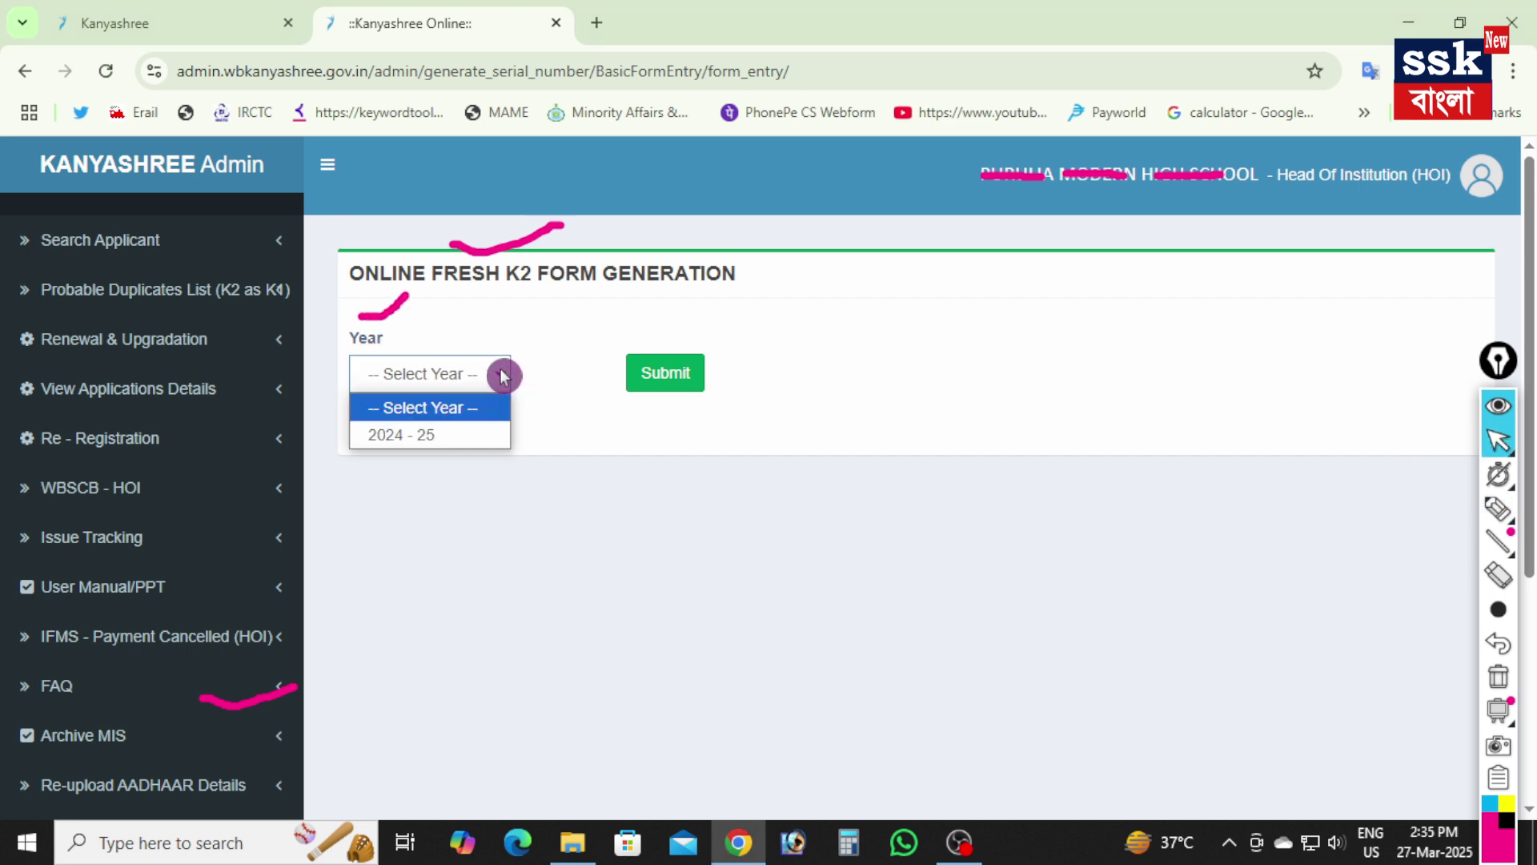
left_click(418, 436)
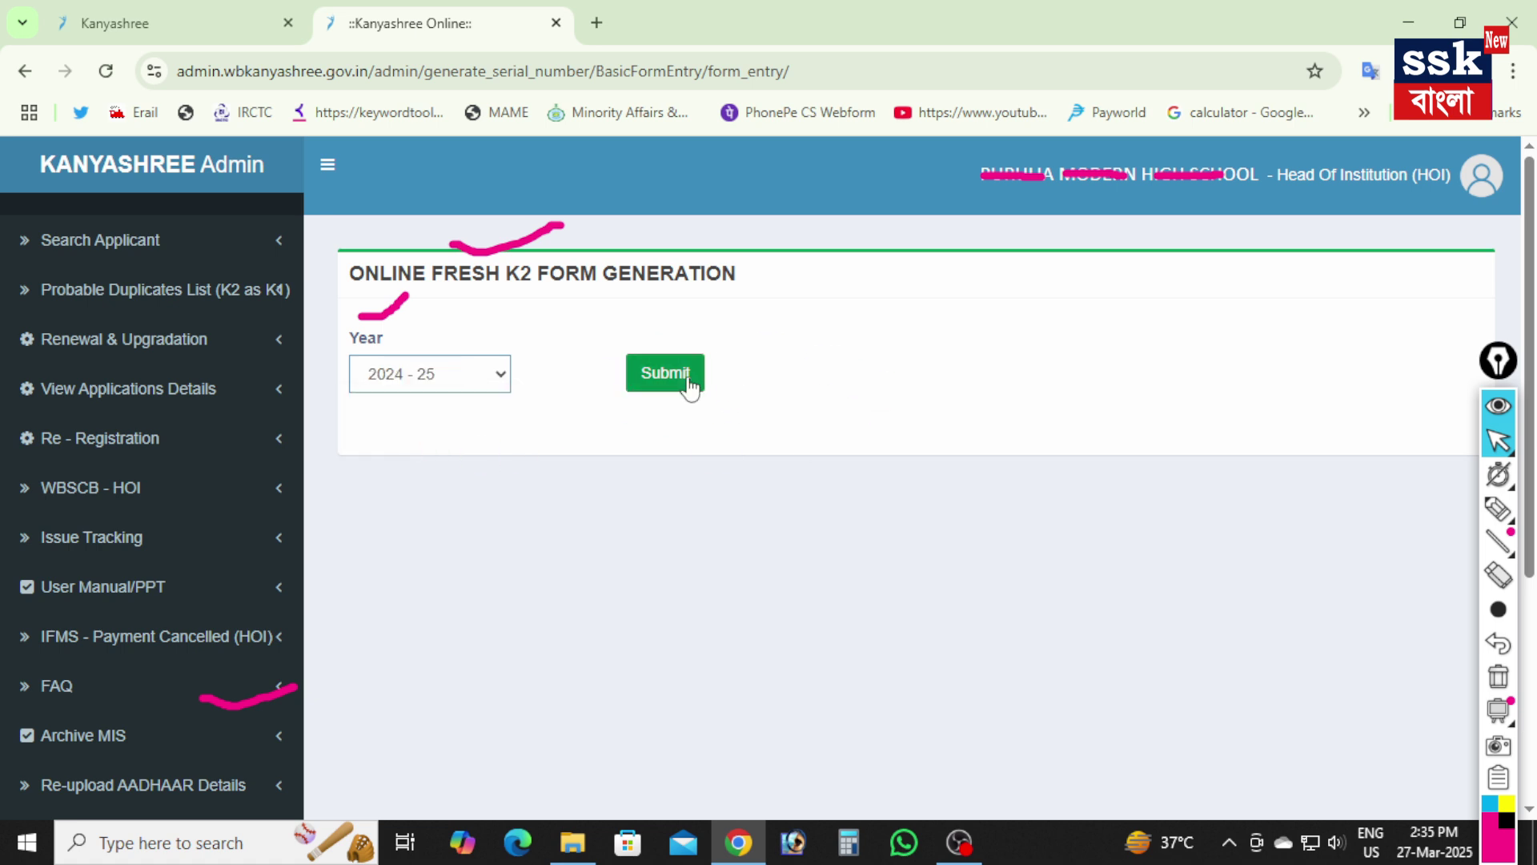